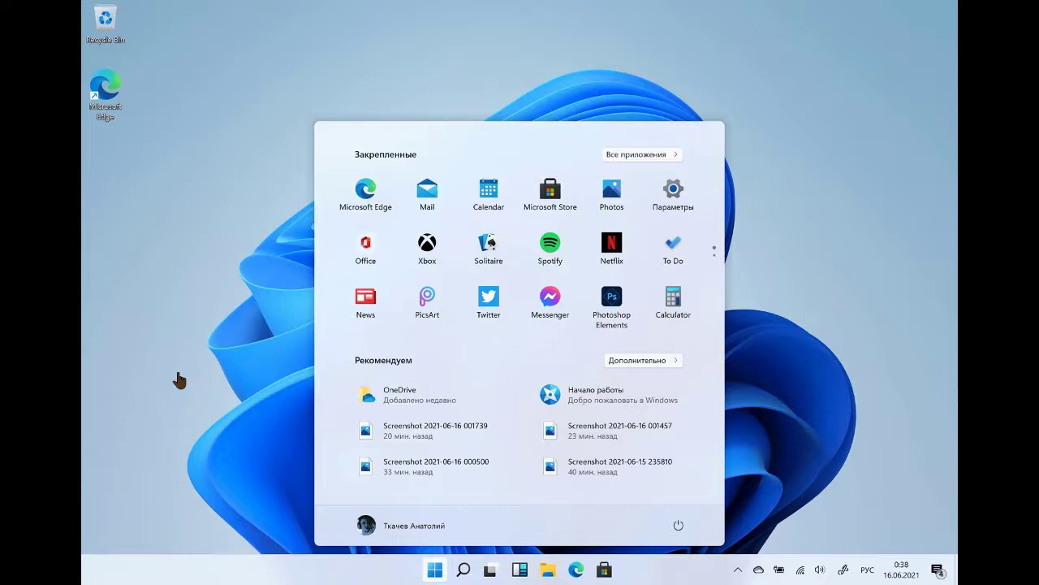
Exit the currently displayed picture and open the "windows" picture from the desktop
{"action": "right_click", "coordinate": [167, 366]}
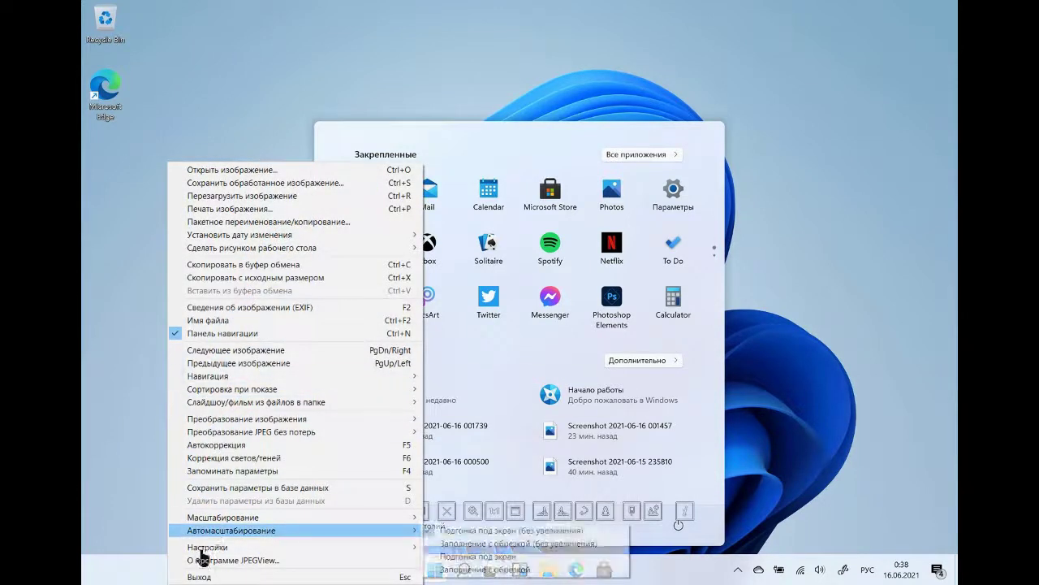
{"action": "left_click", "coordinate": [199, 577]}
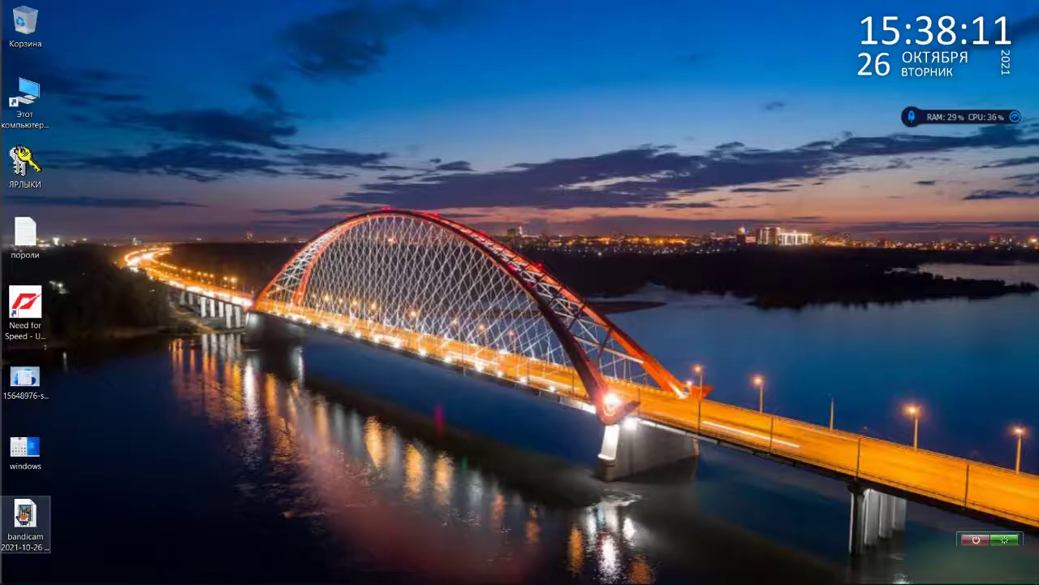
{"action": "left_click", "coordinate": [31, 458]}
{"action": "double_click", "coordinate": [32, 460]}
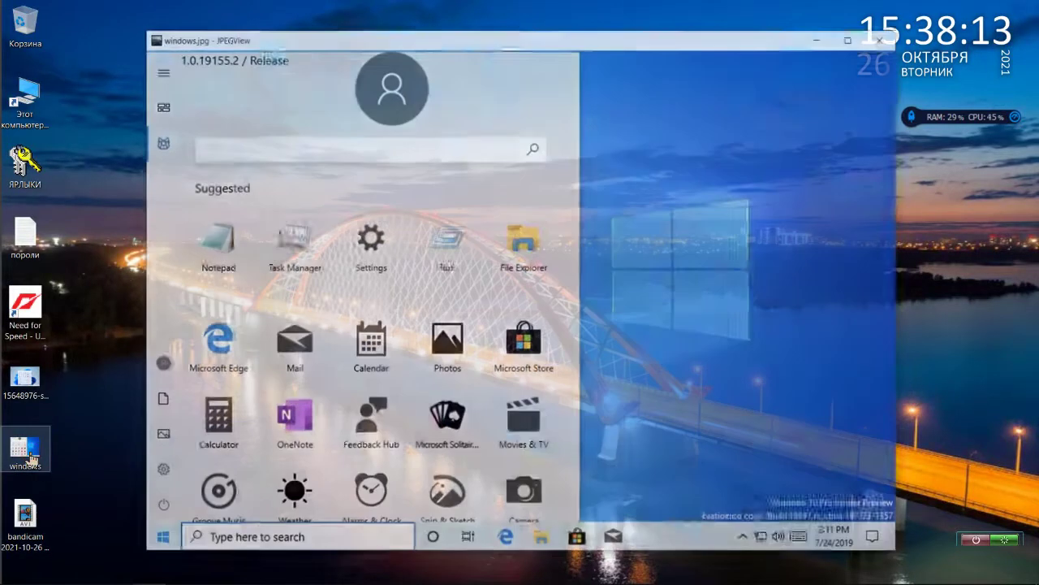
Look over the Windows 10 screenshot in windows.jpg and close the picture
{"action": "scroll", "coordinate": [425, 414], "scroll_direction": "down", "scroll_amount": 1}
{"action": "scroll", "coordinate": [427, 415], "scroll_direction": "up", "scroll_amount": 1}
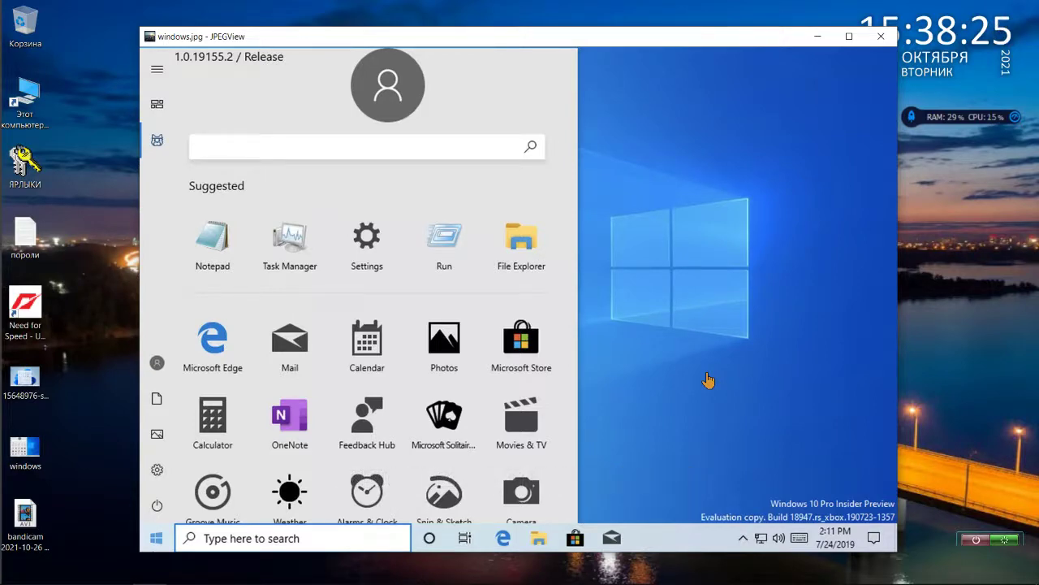
{"action": "mouse_move", "coordinate": [696, 385]}
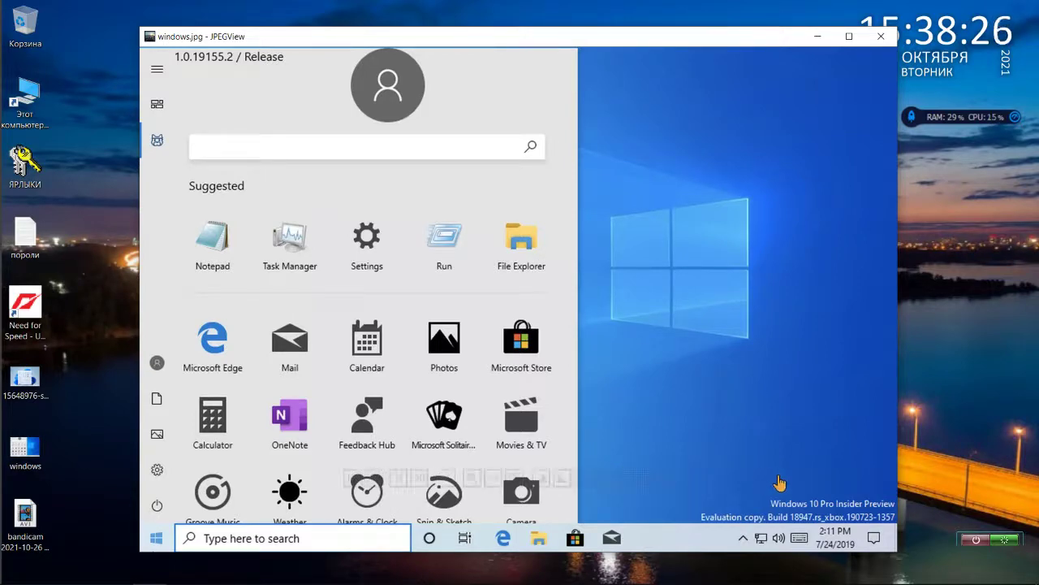
{"action": "right_click", "coordinate": [690, 388]}
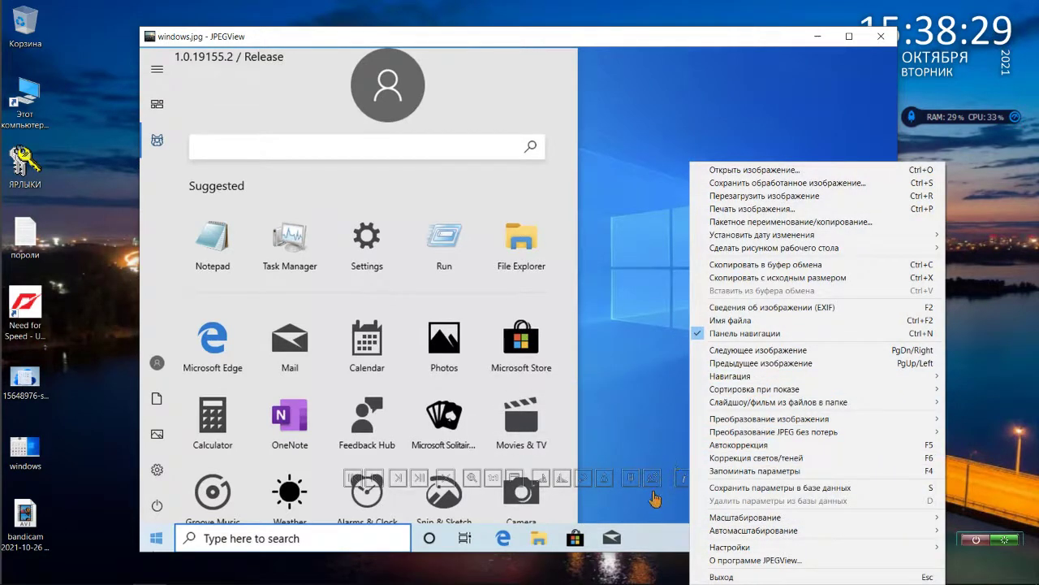
{"action": "left_click", "coordinate": [635, 562]}
{"action": "mouse_move", "coordinate": [637, 560]}
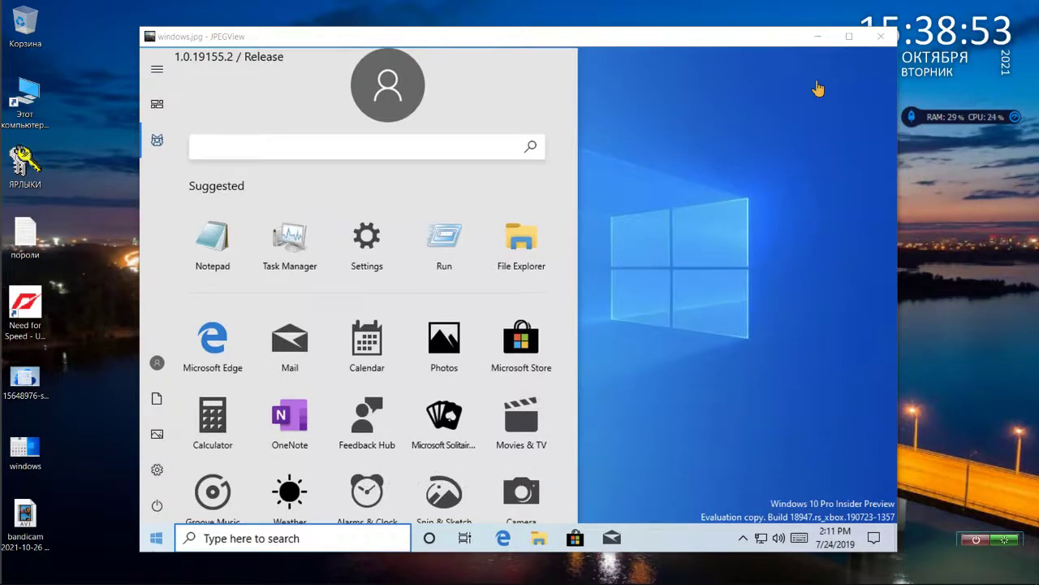
{"action": "left_click", "coordinate": [881, 36]}
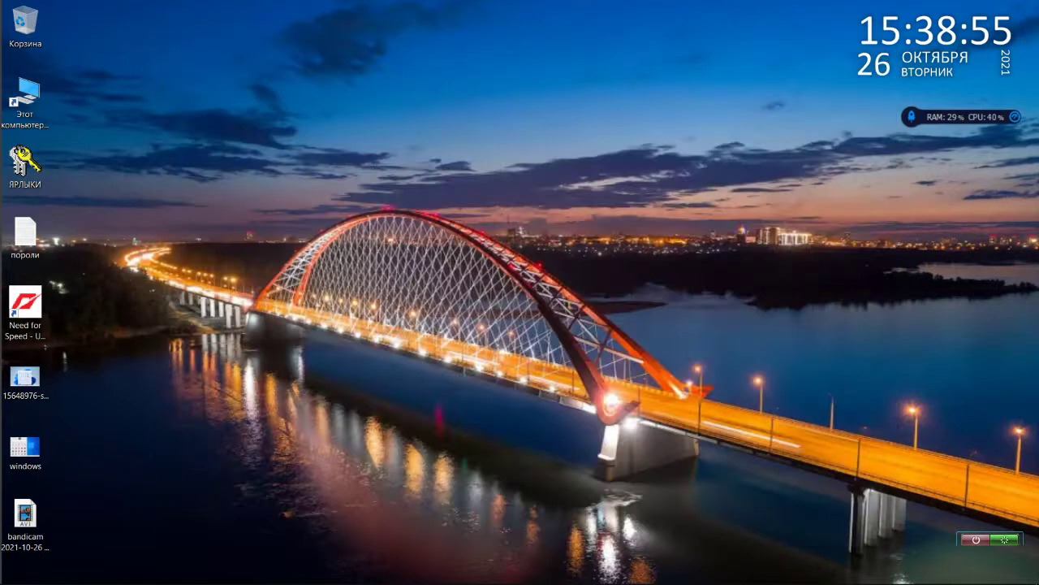
{"action": "right_click", "coordinate": [701, 575]}
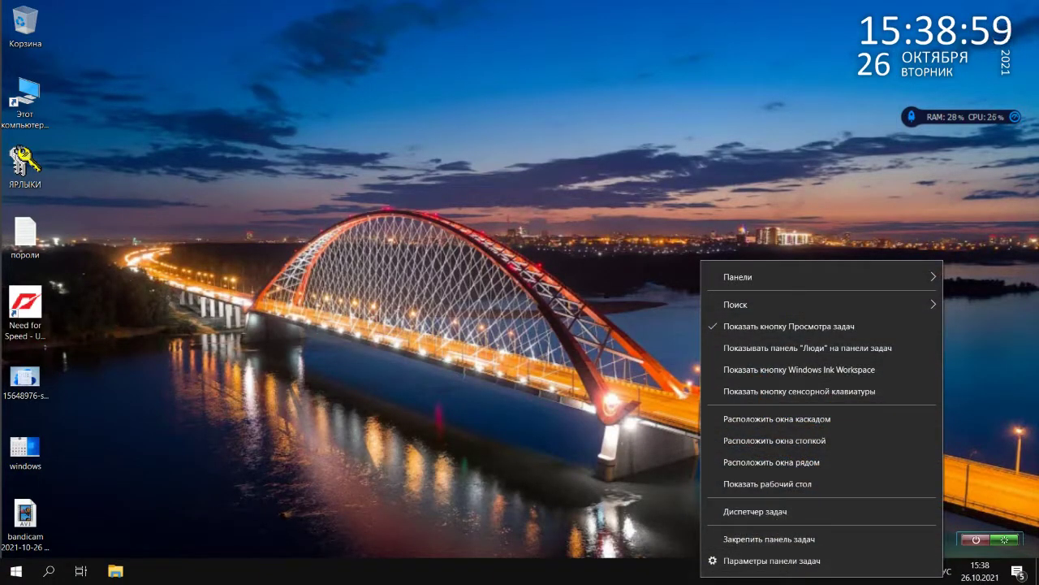
{"action": "right_click", "coordinate": [17, 571]}
{"action": "right_click", "coordinate": [16, 572]}
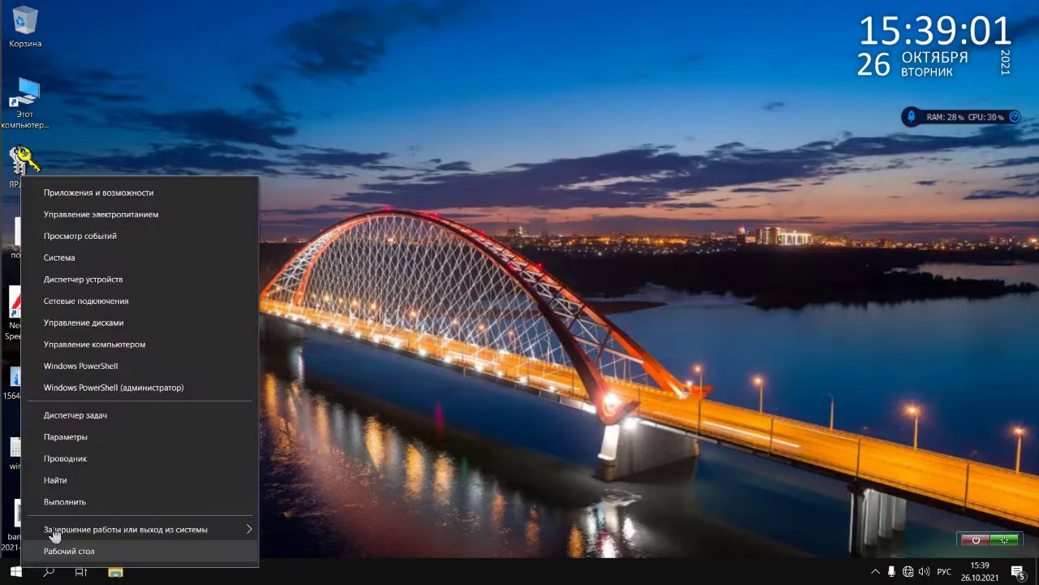
{"action": "left_click", "coordinate": [493, 351]}
{"action": "mouse_move", "coordinate": [1014, 575]}
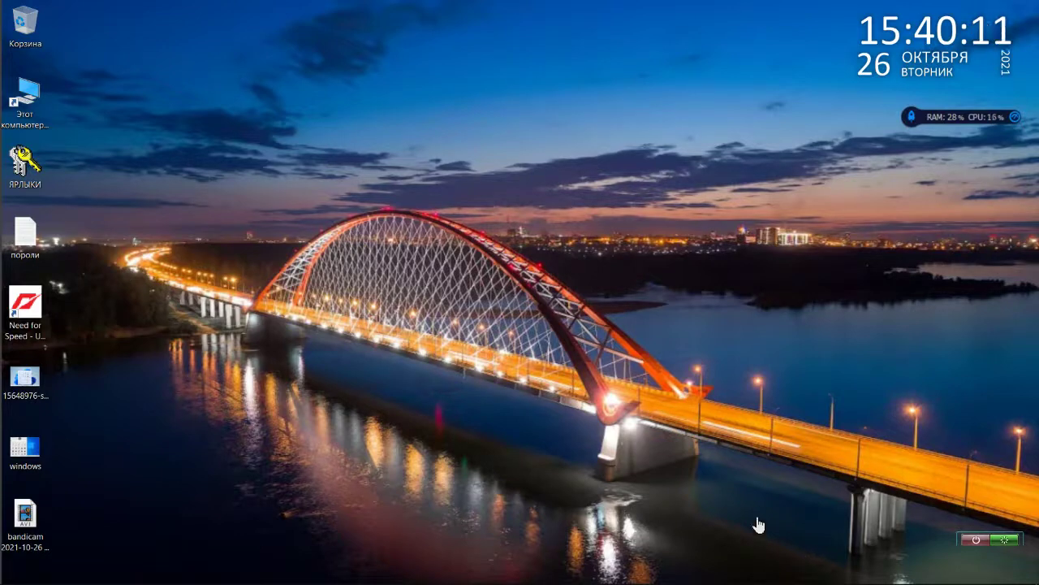
Open the win-11.wim image on local disk E: as an archive in 7-Zip
{"action": "double_click", "coordinate": [22, 100]}
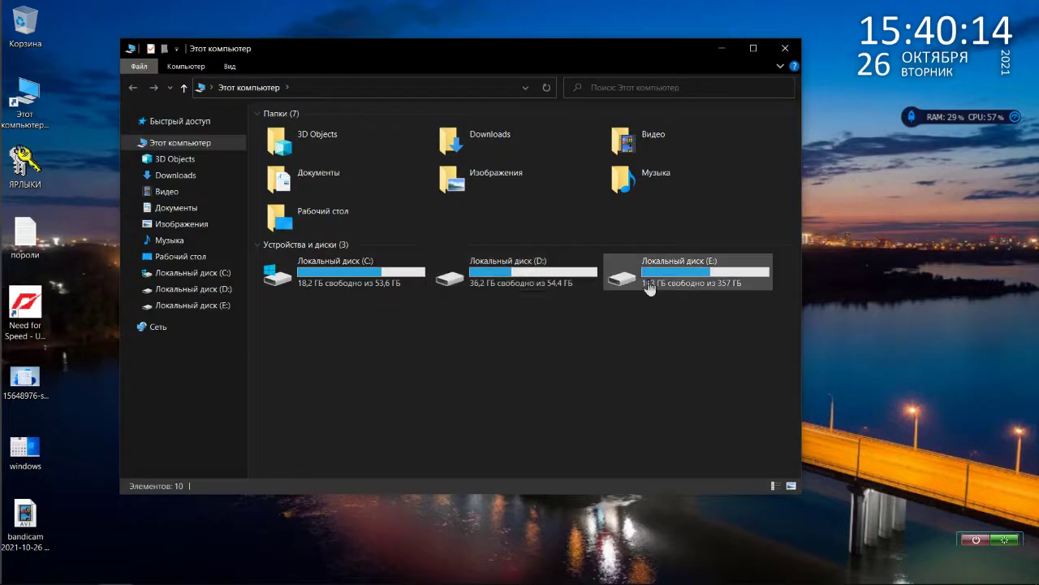
{"action": "double_click", "coordinate": [649, 288]}
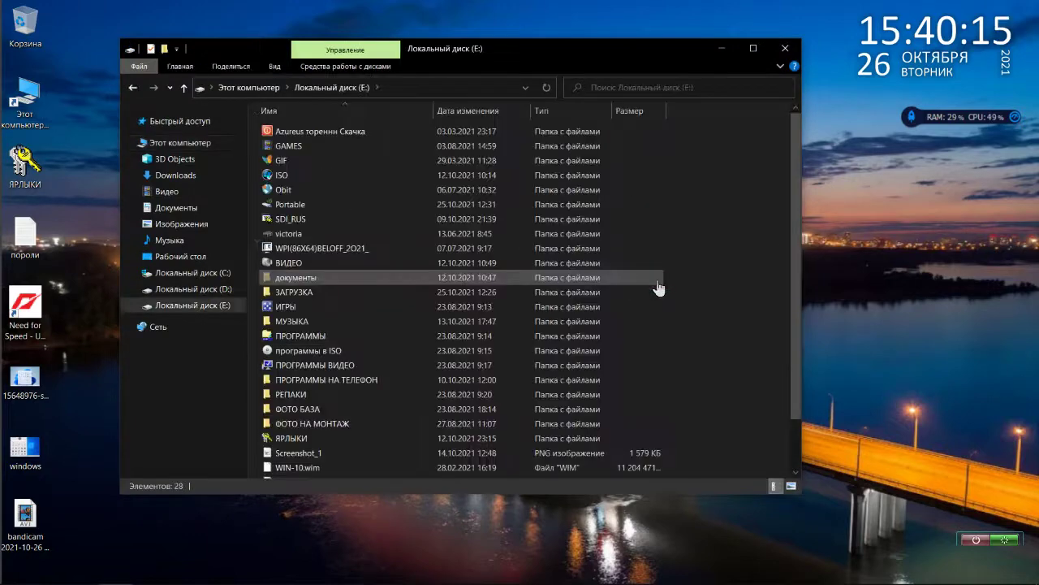
{"action": "scroll", "coordinate": [539, 343], "scroll_direction": "down", "scroll_amount": 2}
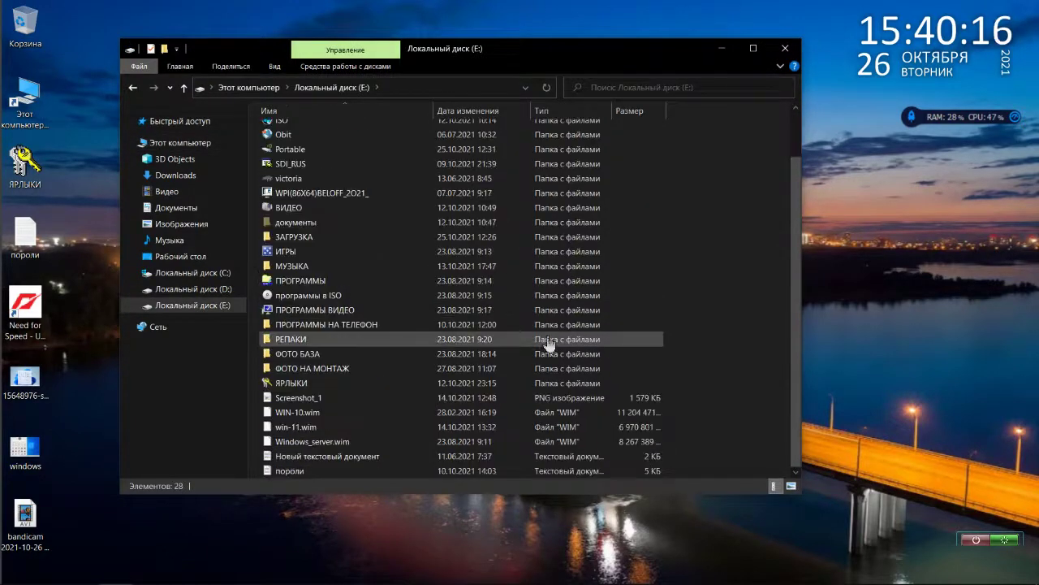
{"action": "left_click", "coordinate": [284, 430]}
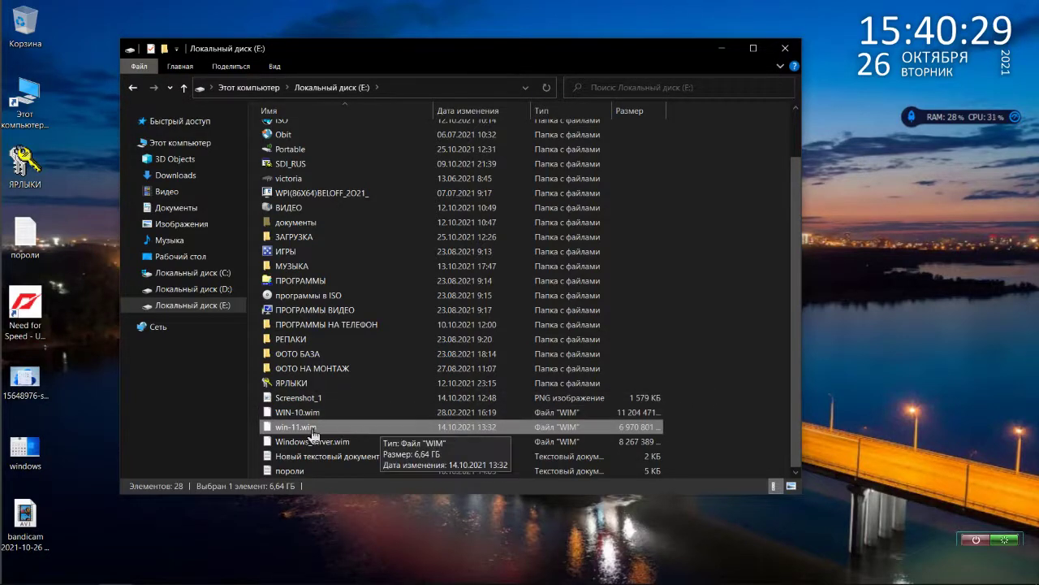
{"action": "right_click", "coordinate": [313, 435]}
{"action": "mouse_move", "coordinate": [441, 154]}
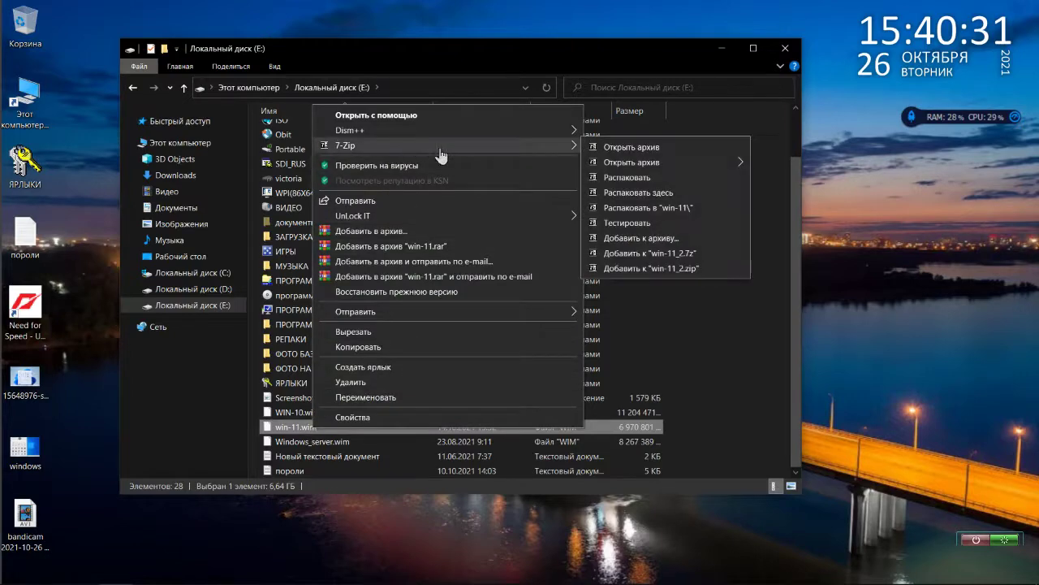
{"action": "left_click", "coordinate": [602, 148]}
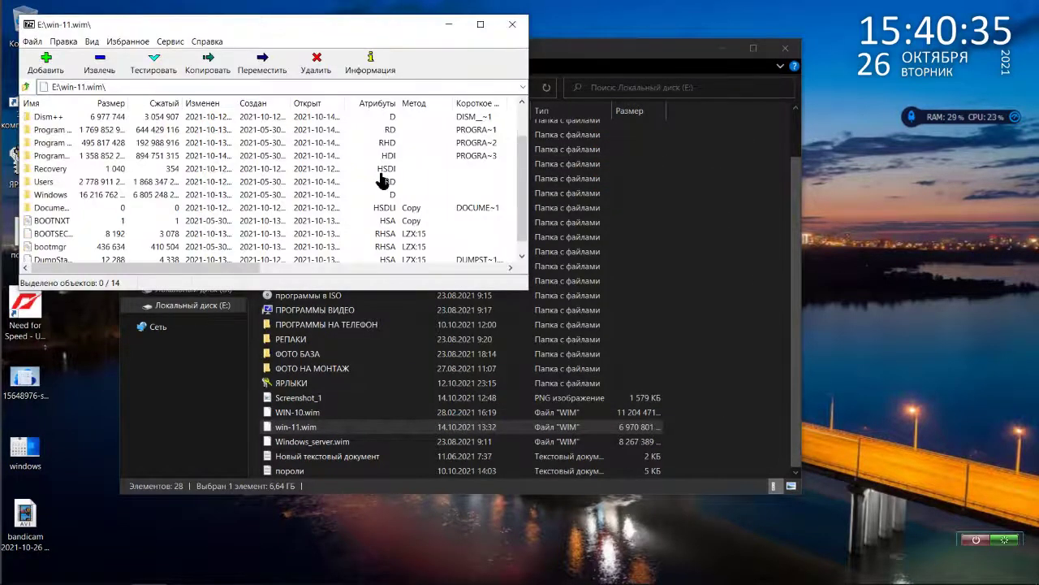
Examine the folders and files stored in win-11.wim and close both the archive and the disk E: folder window
{"action": "scroll", "coordinate": [381, 180], "scroll_direction": "down", "scroll_amount": 1}
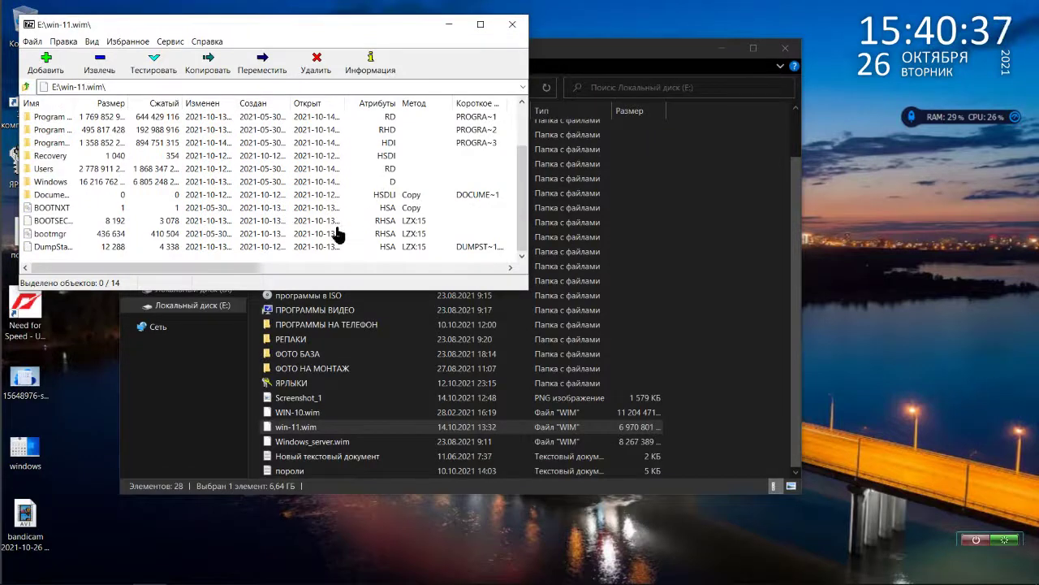
{"action": "scroll", "coordinate": [338, 233], "scroll_direction": "up", "scroll_amount": 2}
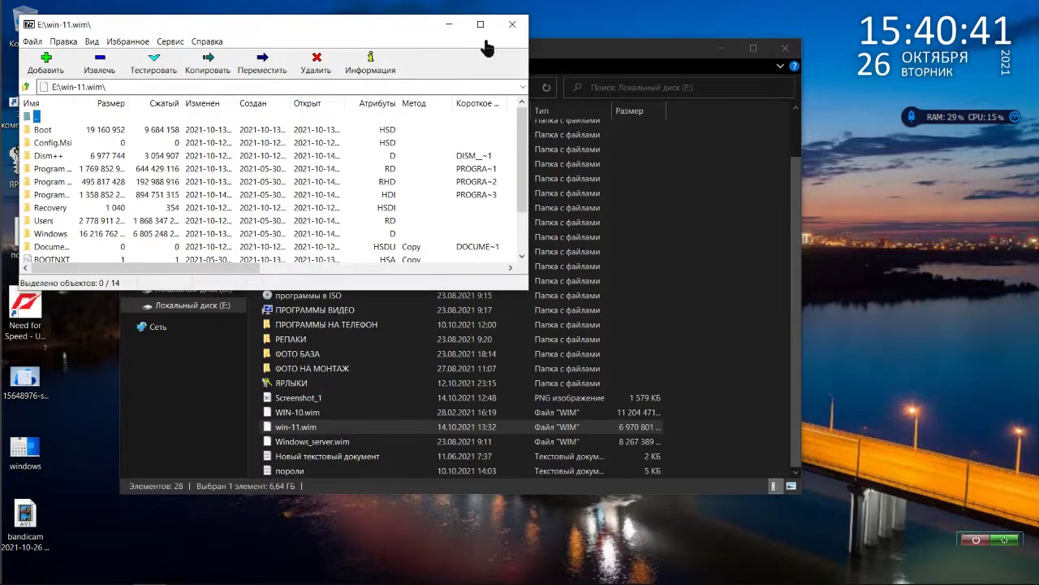
{"action": "left_click", "coordinate": [514, 25]}
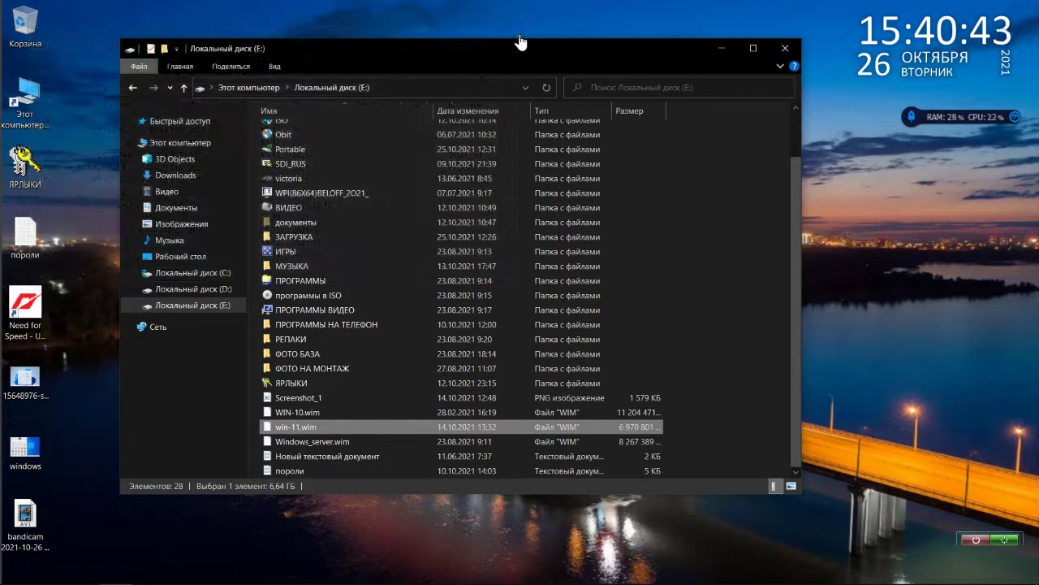
{"action": "left_click", "coordinate": [785, 48]}
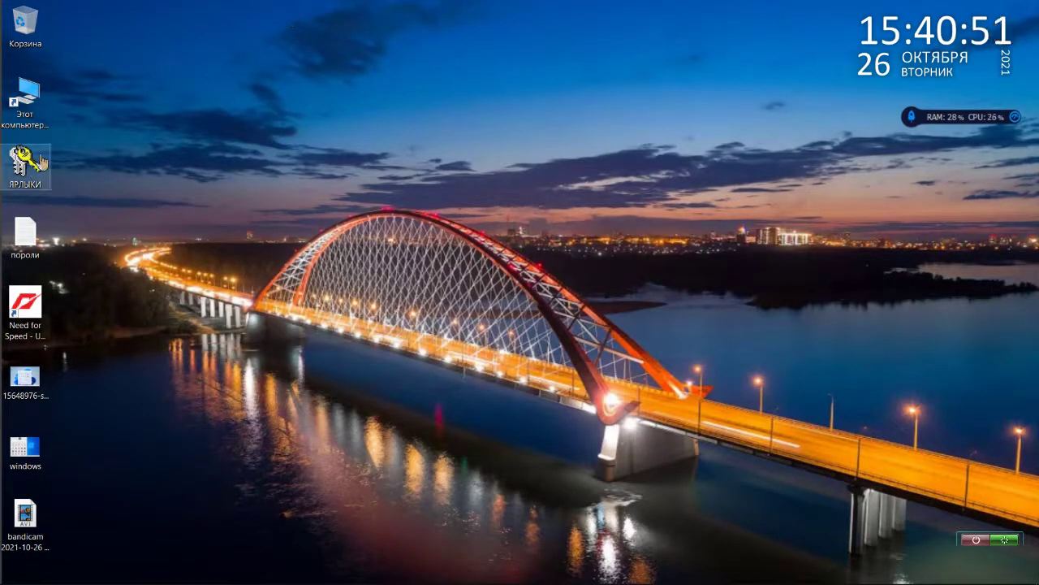
Run Dism++x64 from the Dism++ folder on local disk C: as administrator
{"action": "double_click", "coordinate": [37, 117]}
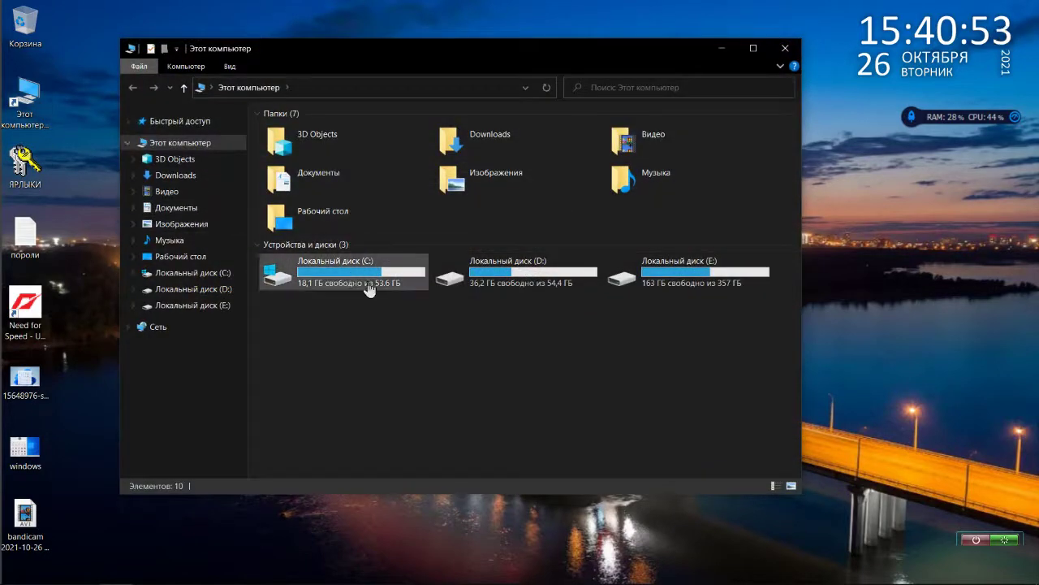
{"action": "double_click", "coordinate": [376, 288]}
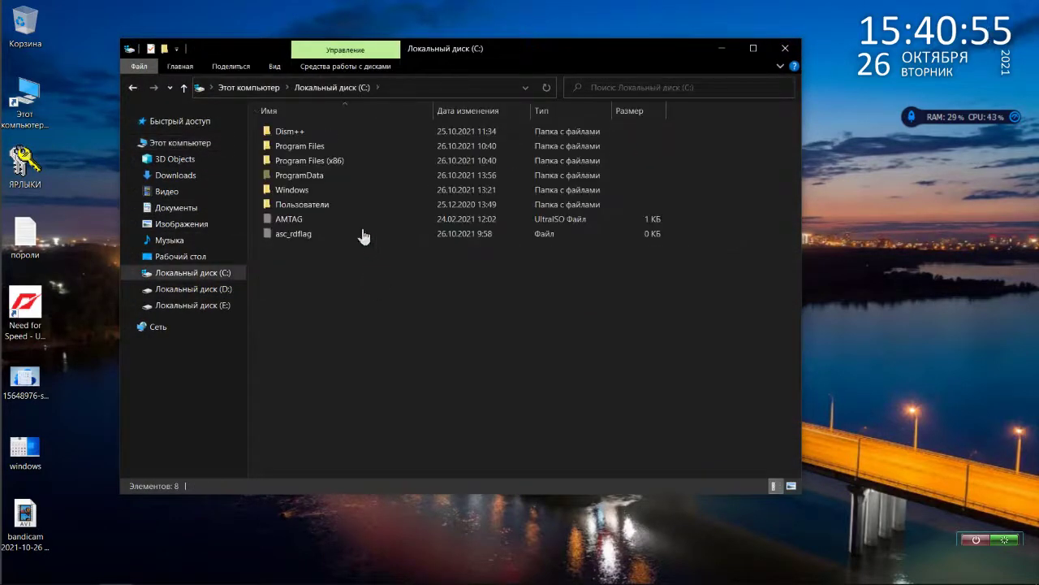
{"action": "double_click", "coordinate": [302, 140]}
{"action": "left_click", "coordinate": [301, 134]}
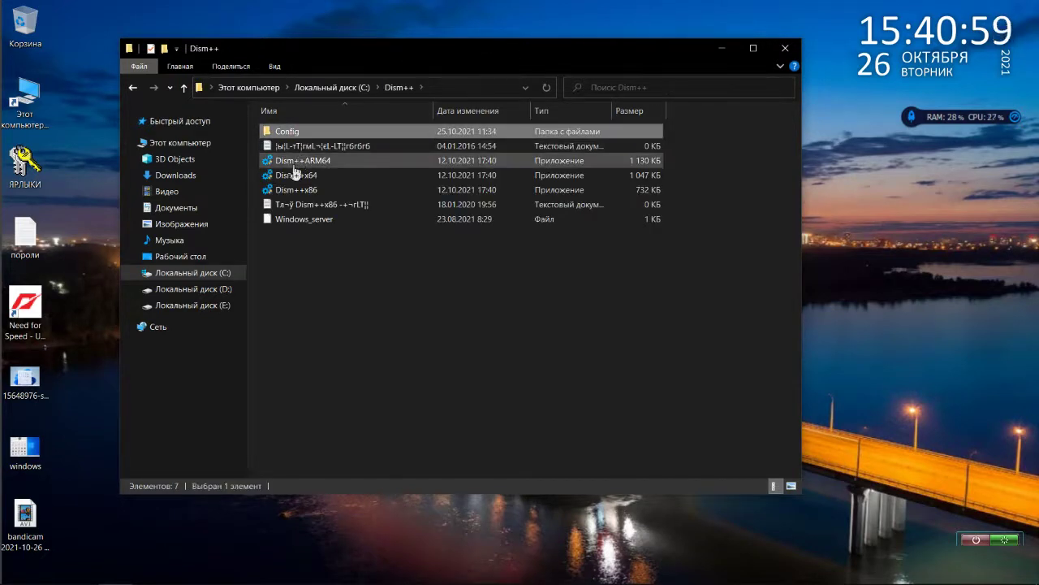
{"action": "left_click", "coordinate": [291, 175]}
{"action": "right_click", "coordinate": [292, 174]}
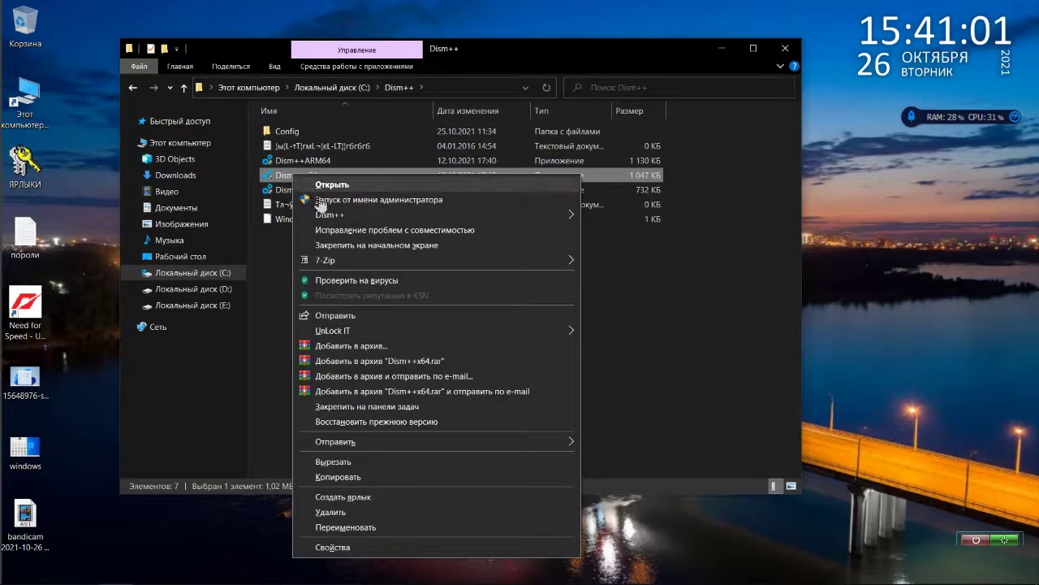
{"action": "left_click", "coordinate": [317, 200]}
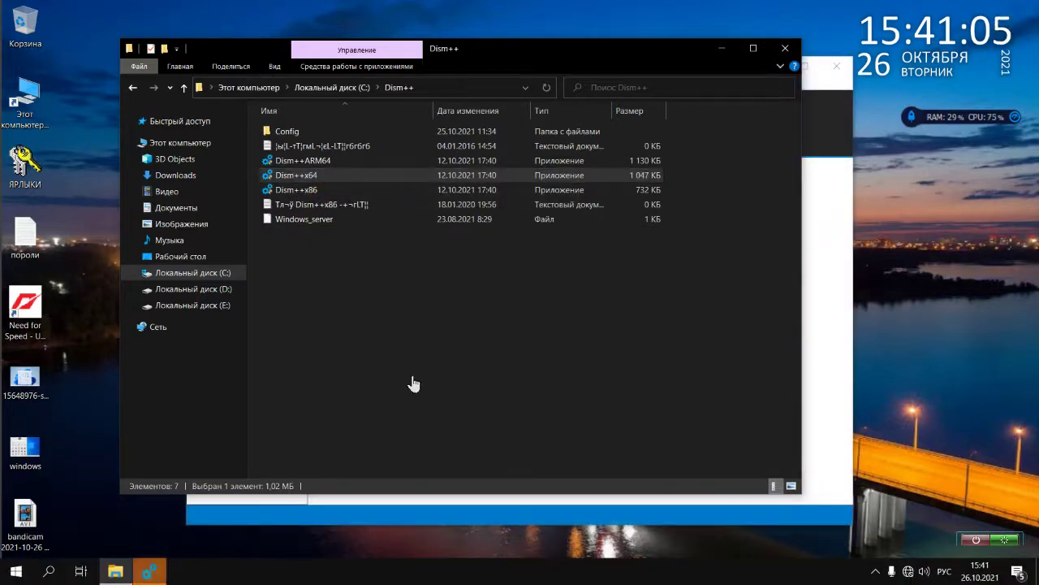
Bring the Dism++ window to the front and close the Dism++ folder window in File Explorer
{"action": "left_click", "coordinate": [817, 294]}
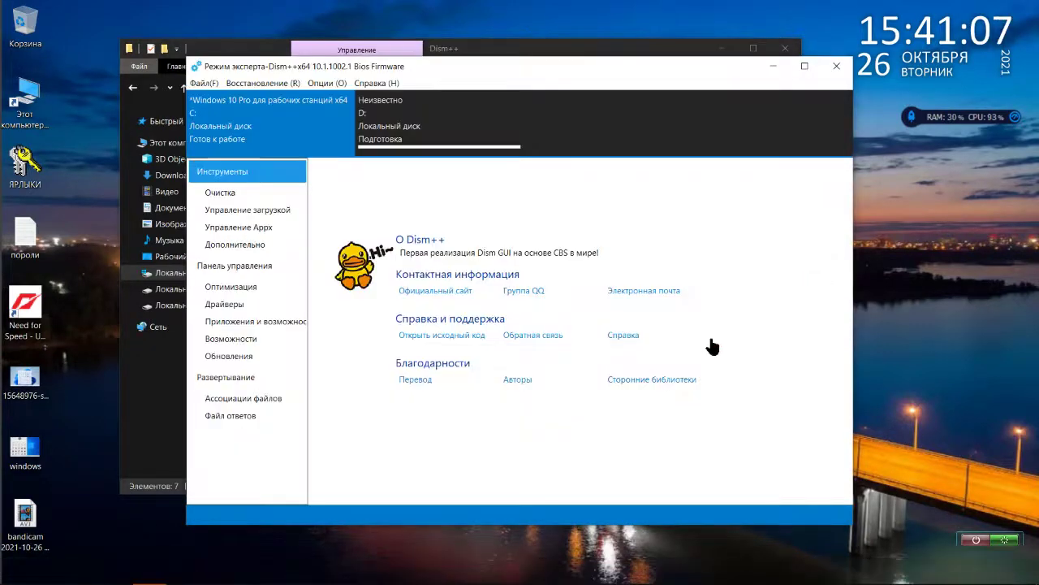
{"action": "left_click", "coordinate": [440, 147]}
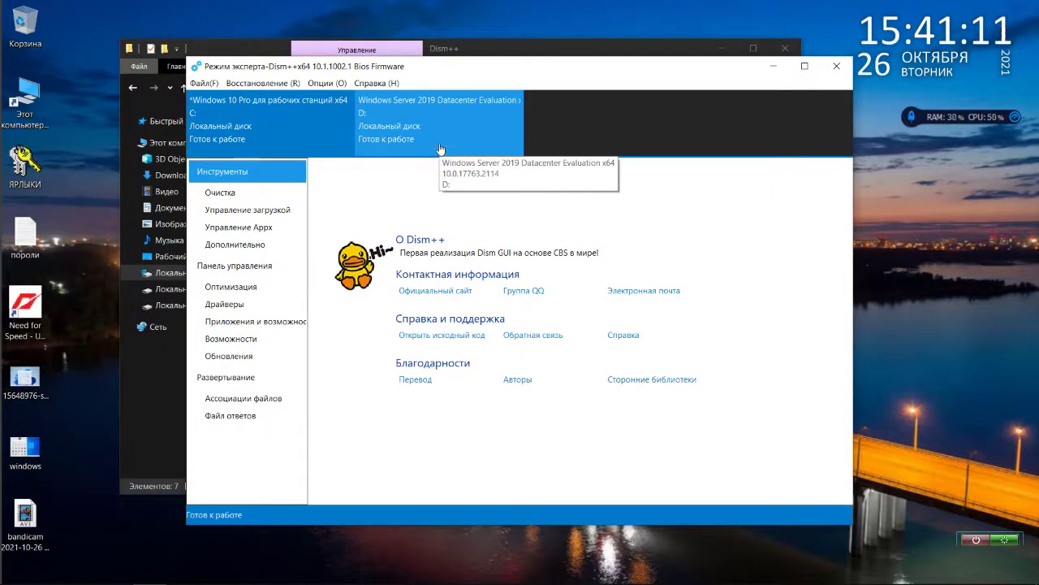
{"action": "left_click", "coordinate": [520, 51]}
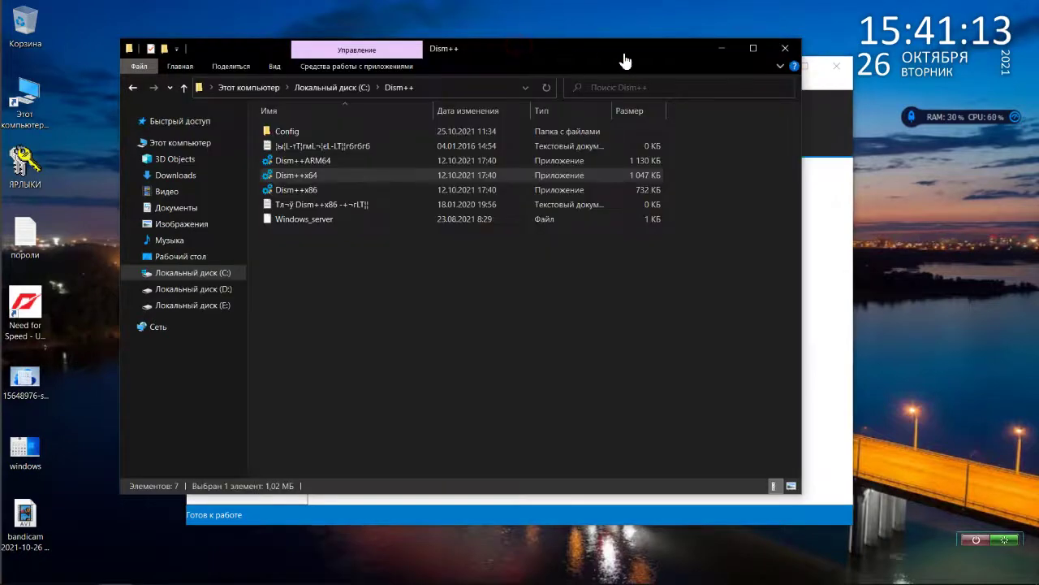
{"action": "left_click", "coordinate": [786, 52]}
Switch between the Windows Server 2019 system on D: and Windows 10 Pro on C:, leaving Windows 10 Pro selected
{"action": "left_click", "coordinate": [477, 129]}
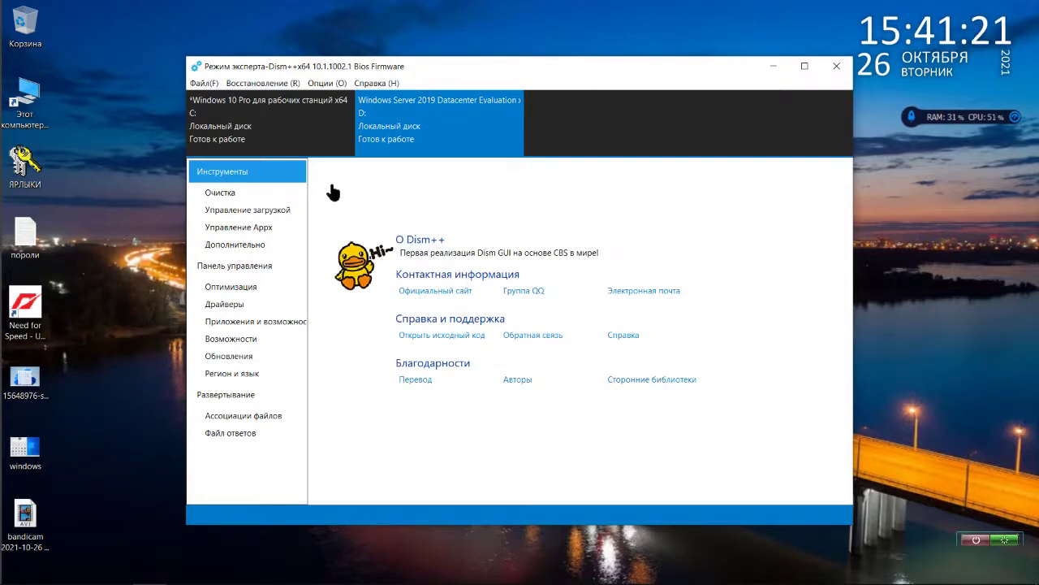
{"action": "left_click", "coordinate": [305, 141]}
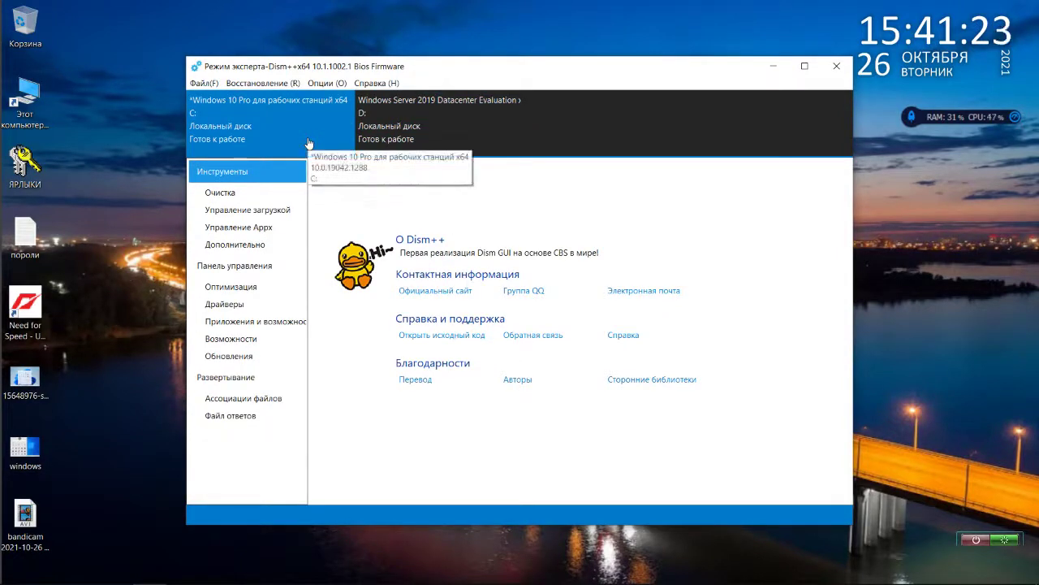
{"action": "left_click", "coordinate": [452, 118]}
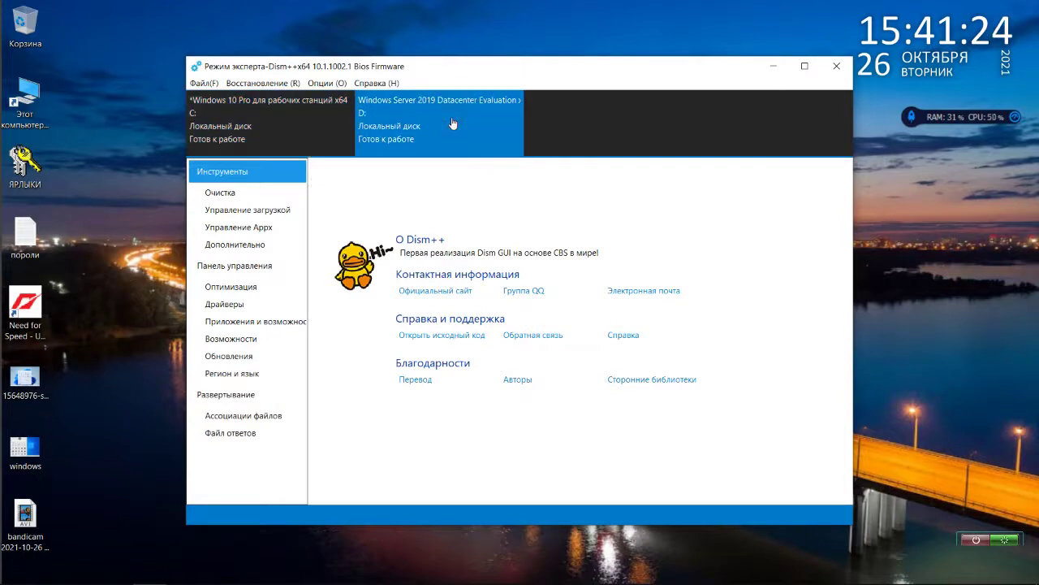
{"action": "left_click", "coordinate": [295, 129]}
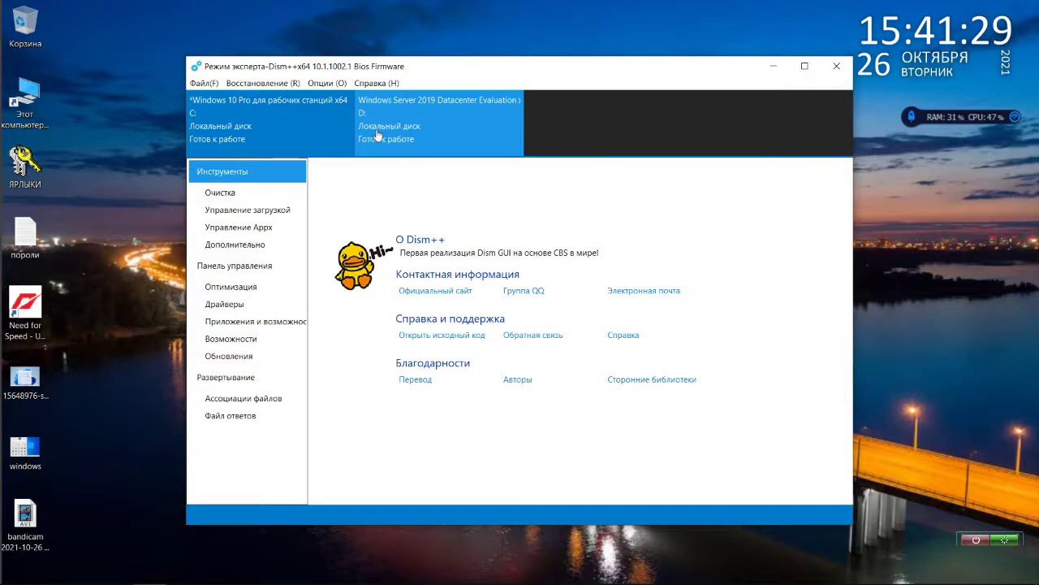
{"action": "left_click", "coordinate": [377, 135]}
{"action": "left_click", "coordinate": [341, 130]}
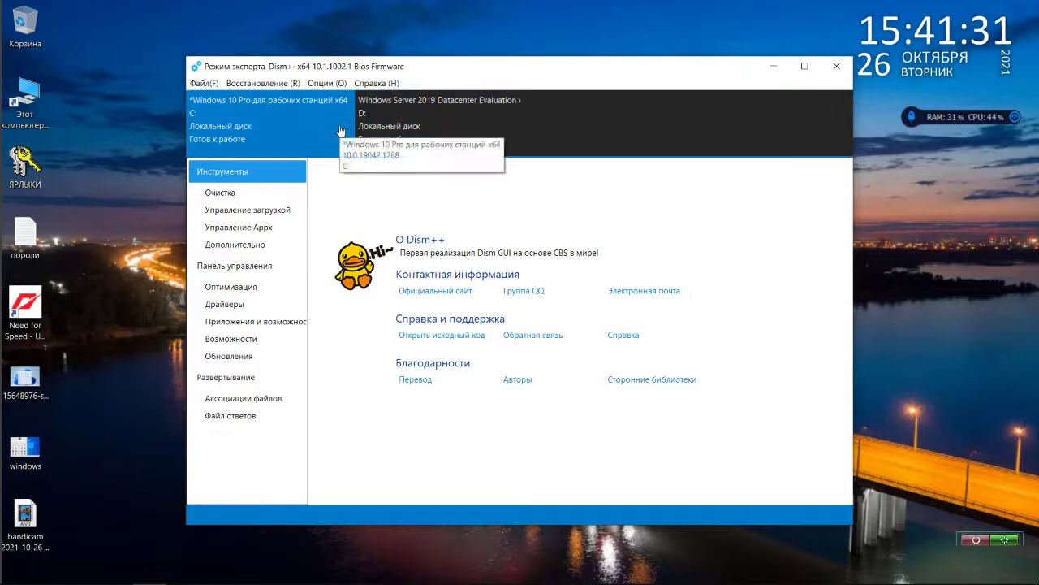
Try to browse for a backup image to restore onto the Windows Server 2019 system on D:
{"action": "left_click", "coordinate": [263, 83]}
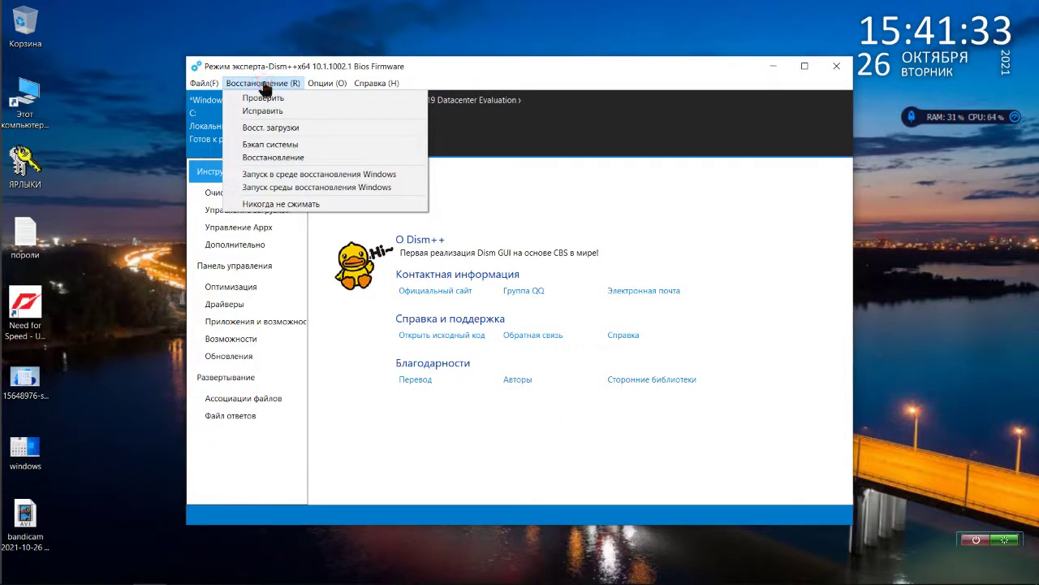
{"action": "left_click", "coordinate": [446, 119]}
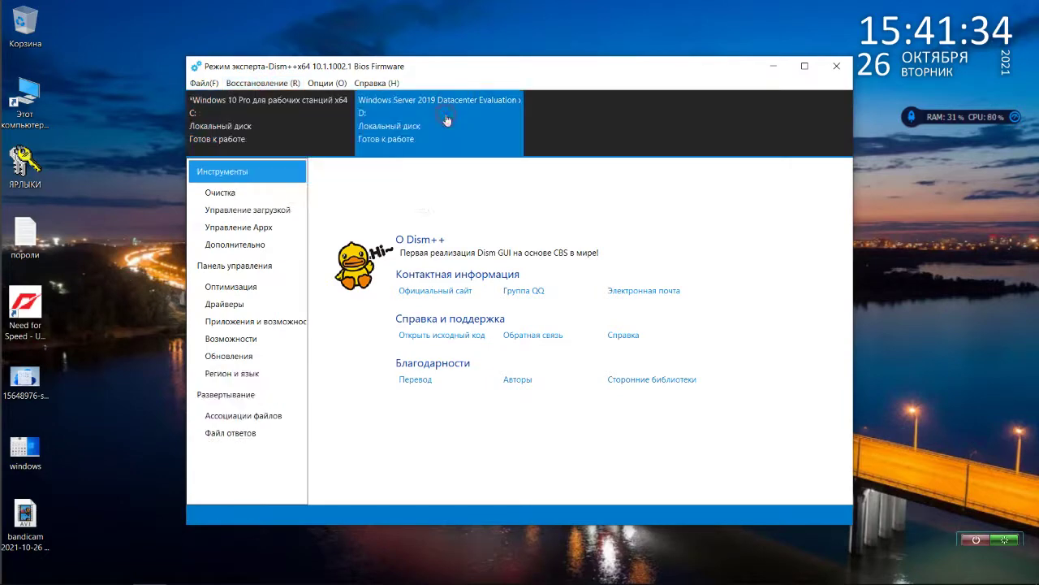
{"action": "left_click", "coordinate": [279, 84]}
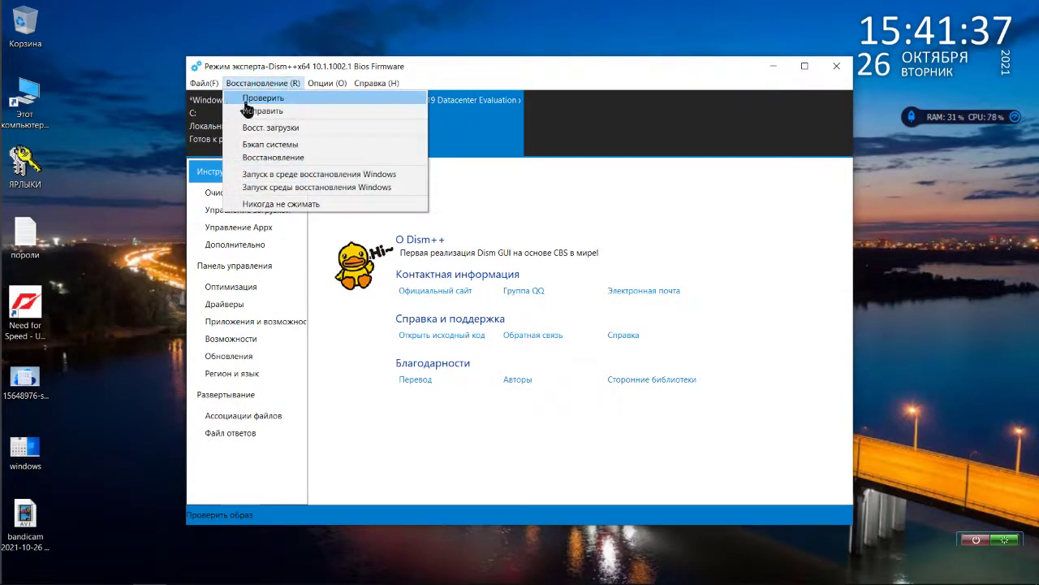
{"action": "left_click", "coordinate": [288, 157]}
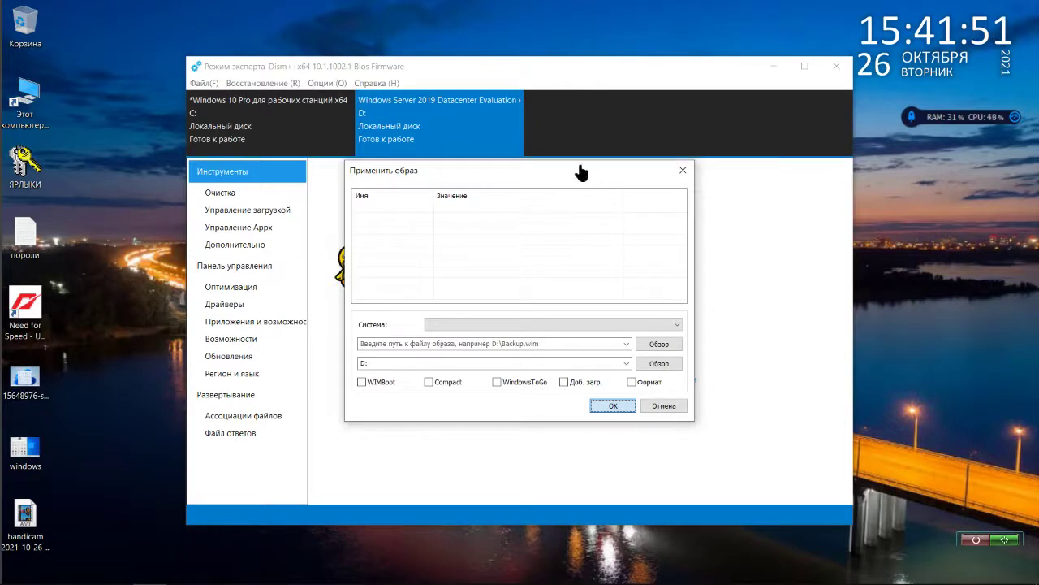
{"action": "mouse_move", "coordinate": [617, 581]}
{"action": "left_click", "coordinate": [664, 345]}
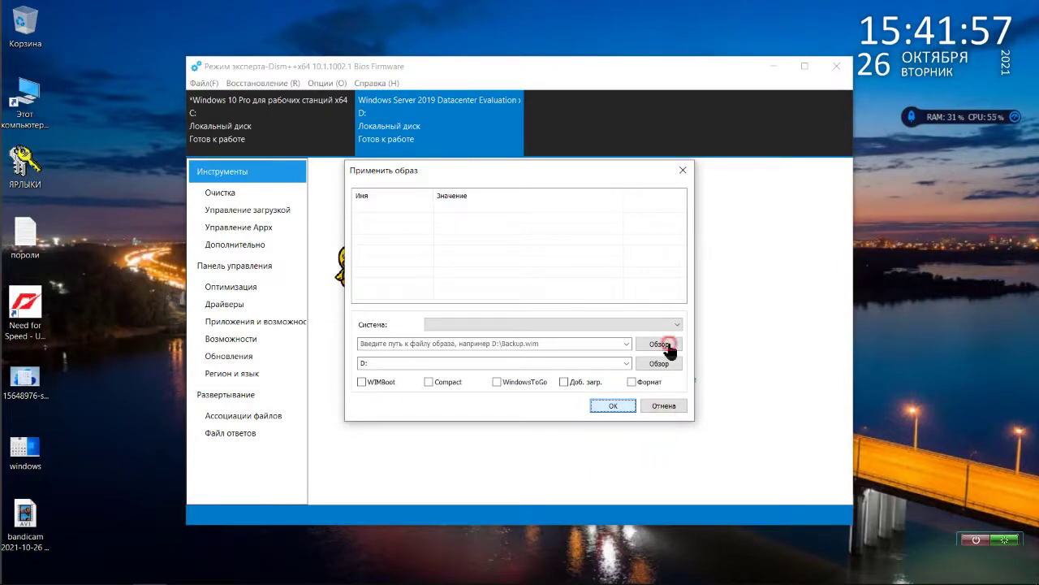
{"action": "mouse_move", "coordinate": [881, 581]}
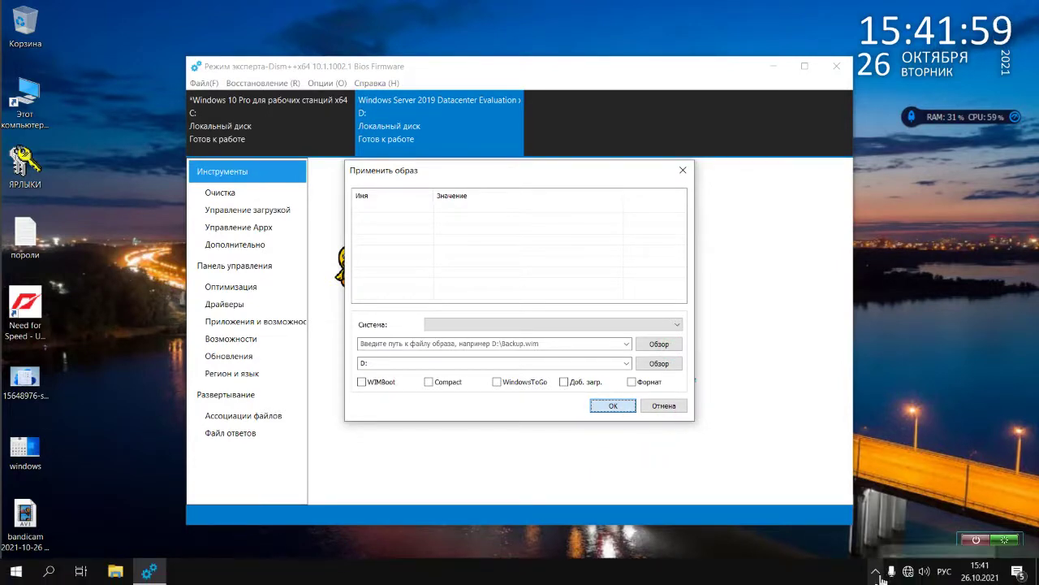
{"action": "left_click", "coordinate": [800, 447]}
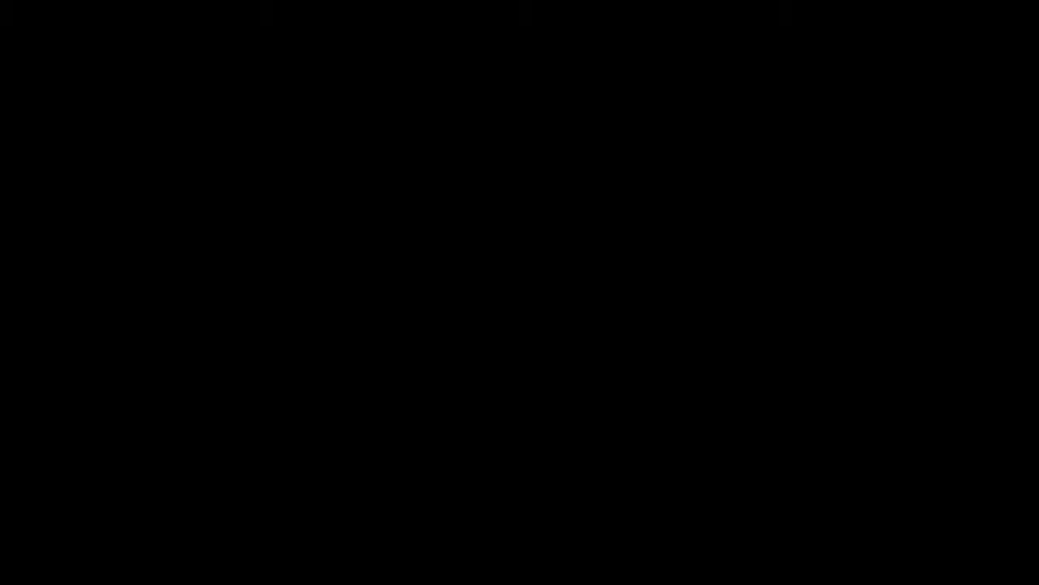
End the Dism++ process in Task Manager and close Task Manager
{"action": "left_click", "coordinate": [519, 317]}
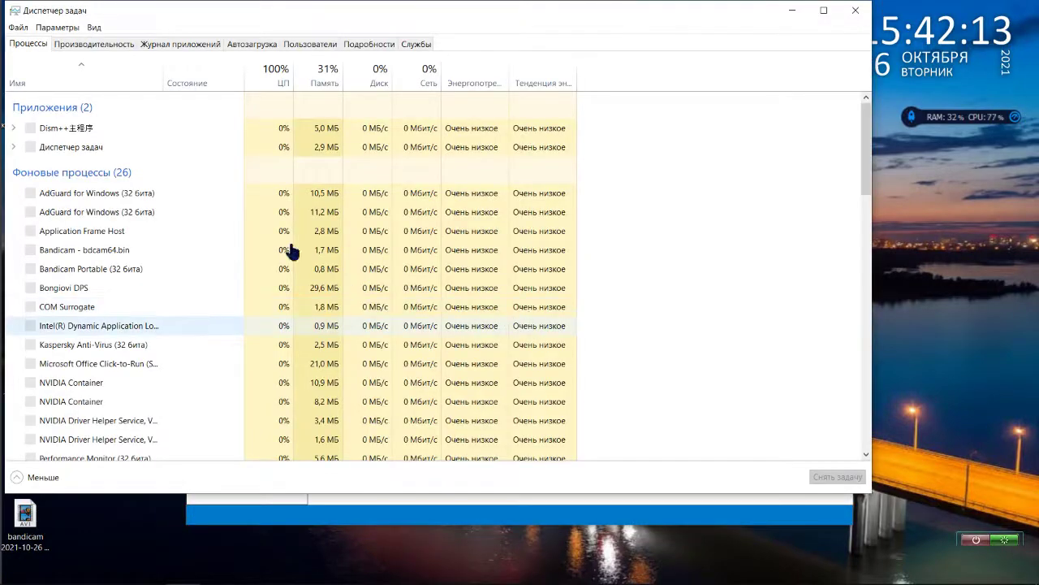
{"action": "left_click", "coordinate": [142, 129]}
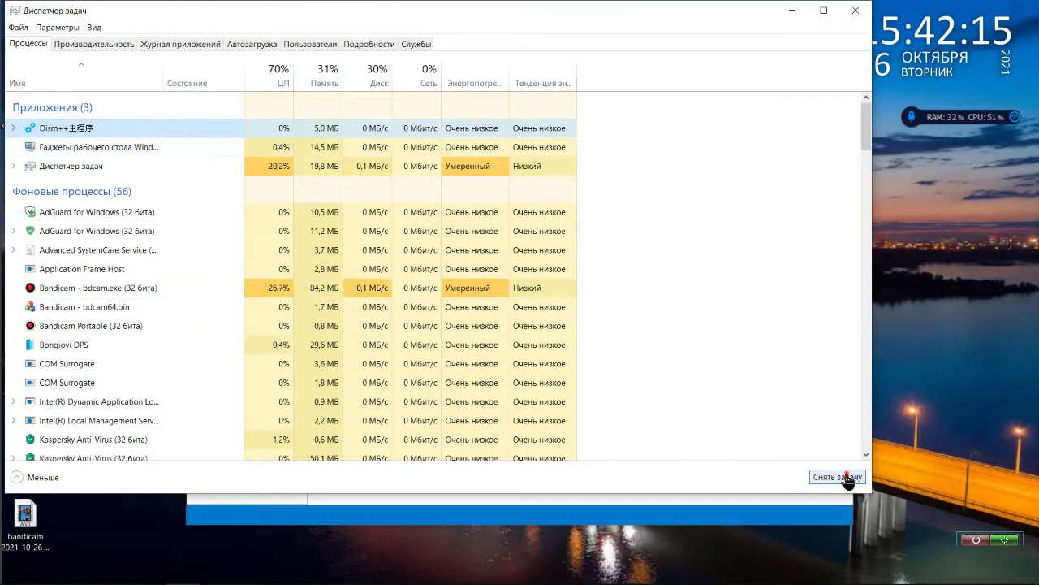
{"action": "left_click", "coordinate": [847, 477]}
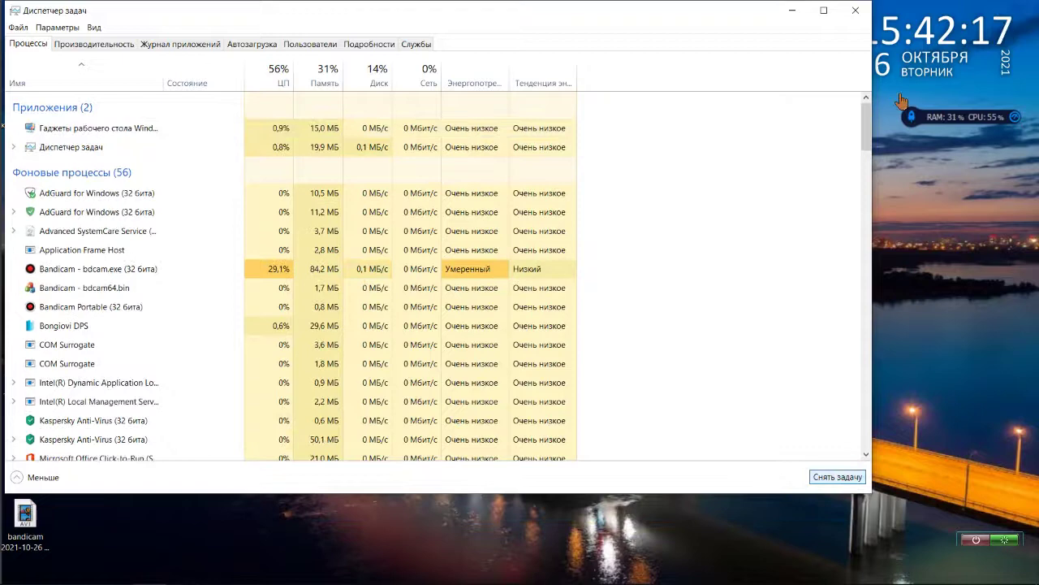
{"action": "left_click", "coordinate": [855, 10]}
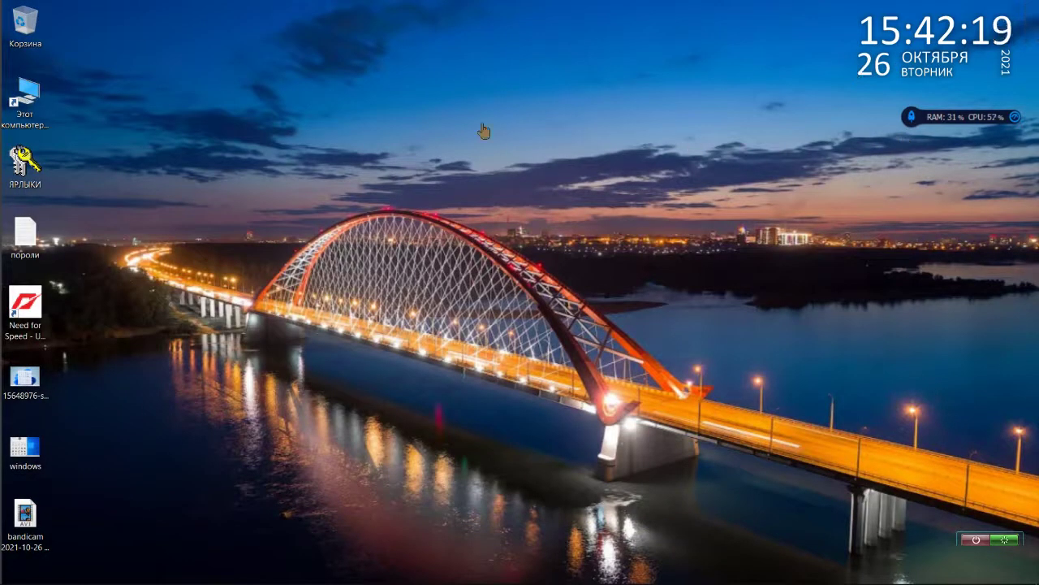
Run Dism++x64 from the Dism++ folder on local disk C:
{"action": "double_click", "coordinate": [35, 107]}
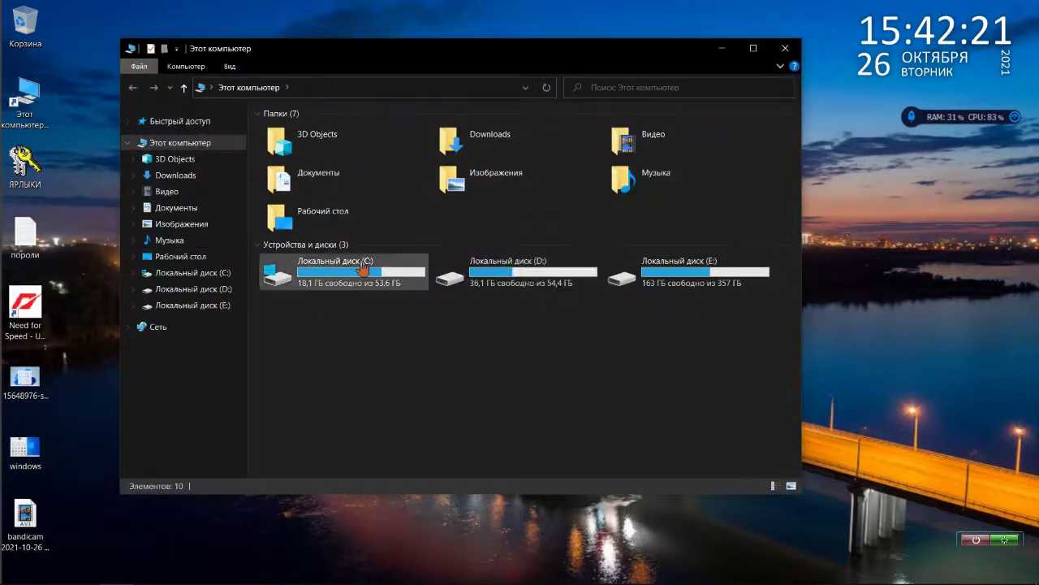
{"action": "double_click", "coordinate": [389, 280]}
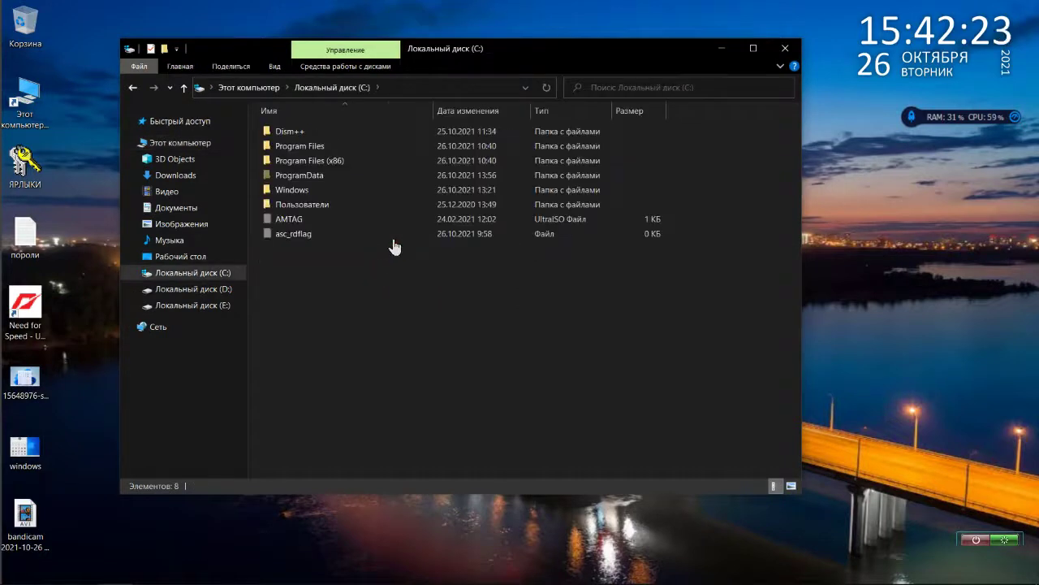
{"action": "double_click", "coordinate": [316, 132]}
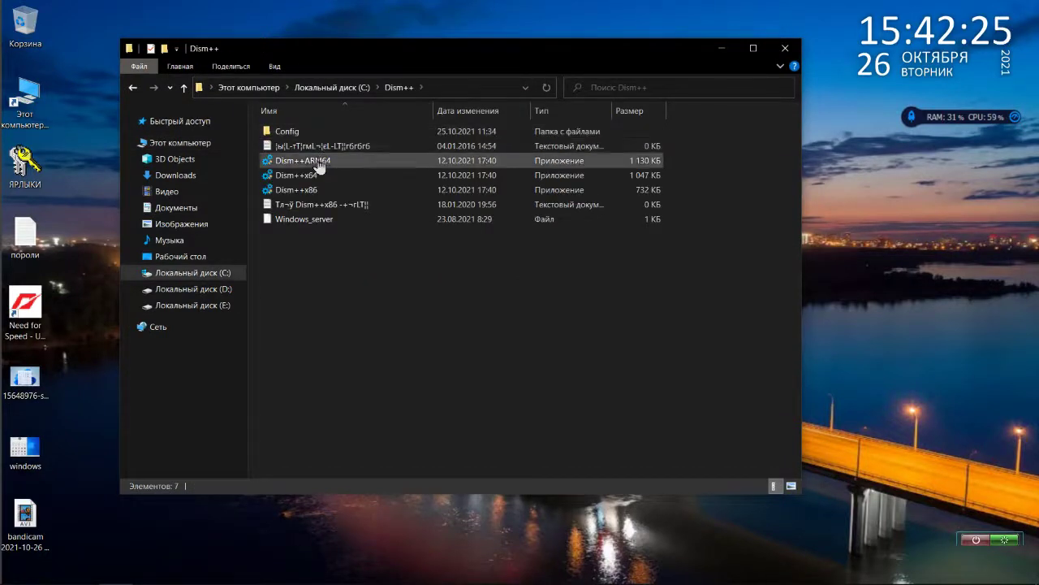
{"action": "left_click", "coordinate": [317, 176]}
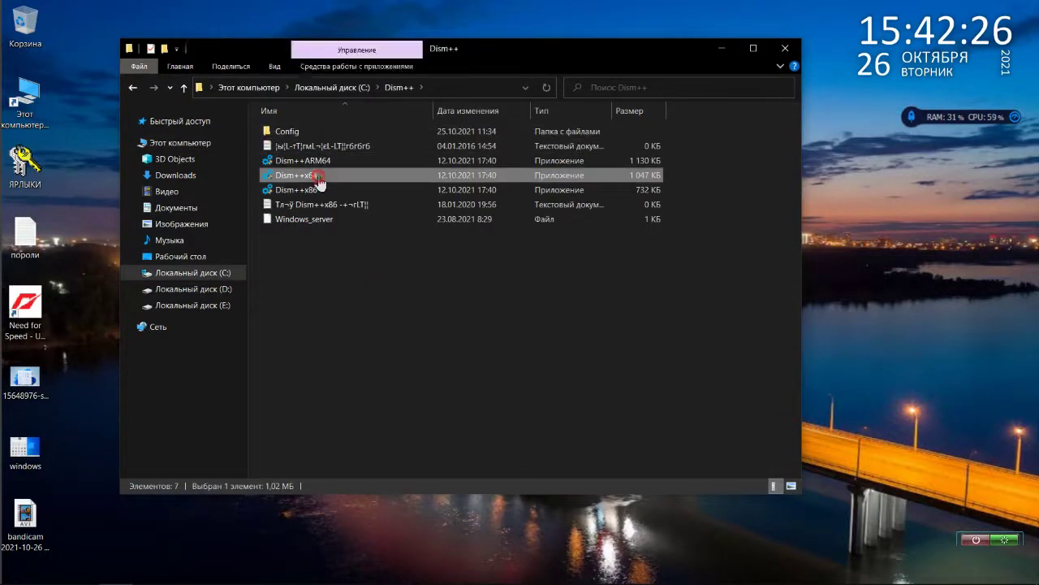
{"action": "double_click", "coordinate": [317, 178]}
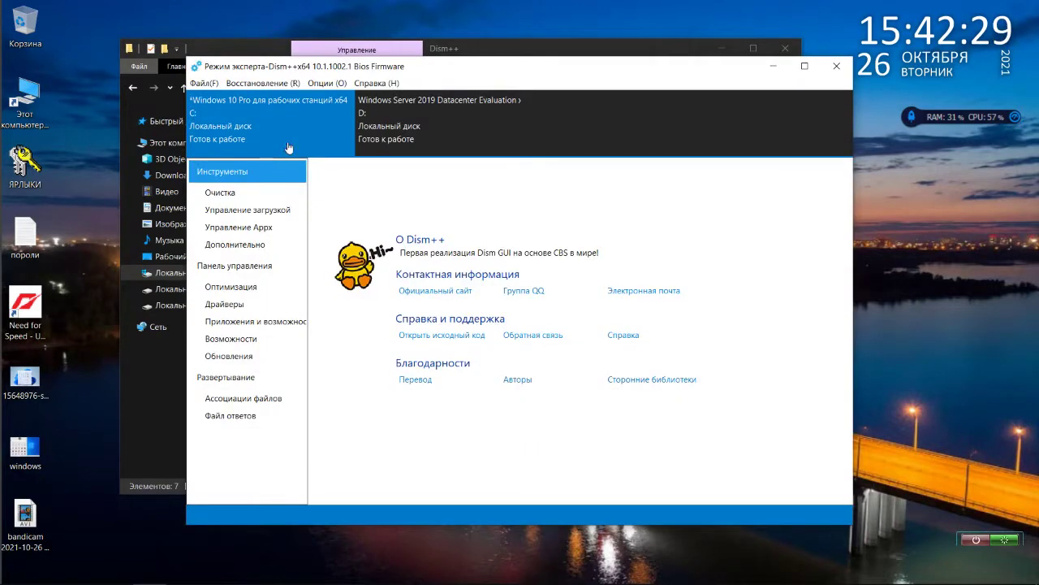
Prepare restoring E:\win-11.wim to the Windows 10 Pro system on C: with the Format option enabled, and cancel the restore dialog
{"action": "left_click", "coordinate": [406, 130]}
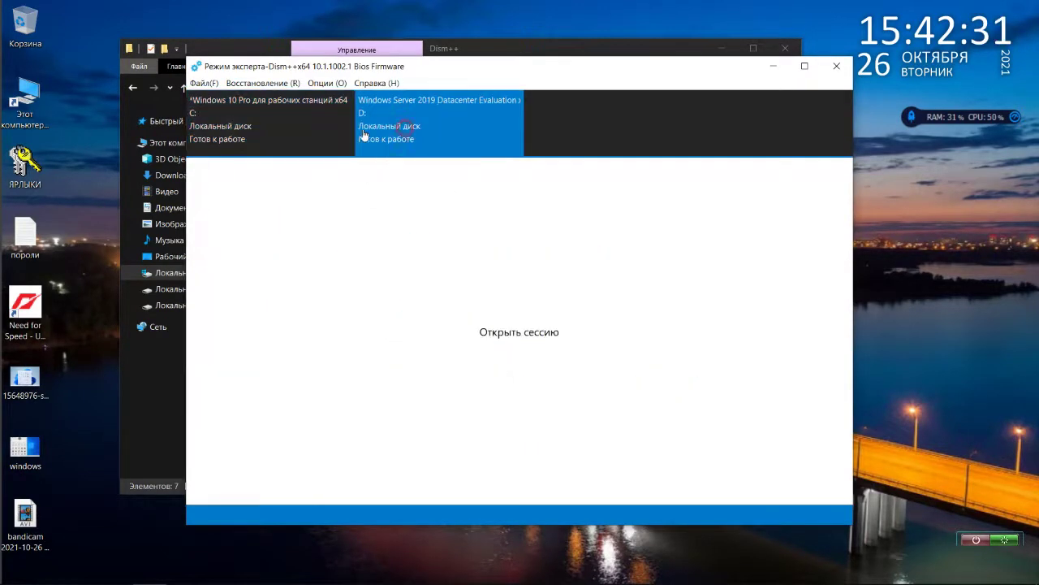
{"action": "left_click", "coordinate": [314, 128]}
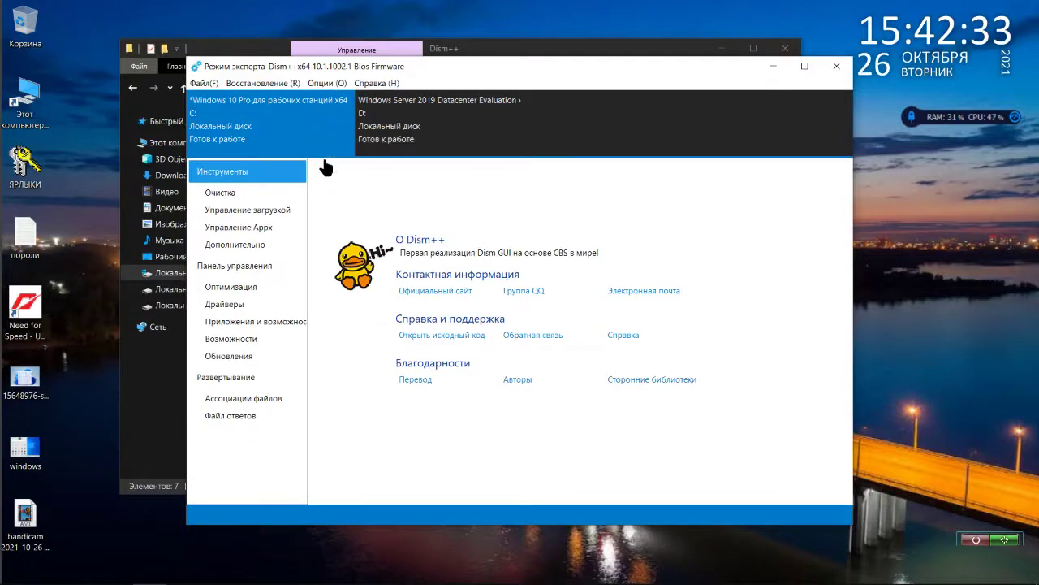
{"action": "left_click", "coordinate": [243, 83]}
{"action": "left_click", "coordinate": [273, 157]}
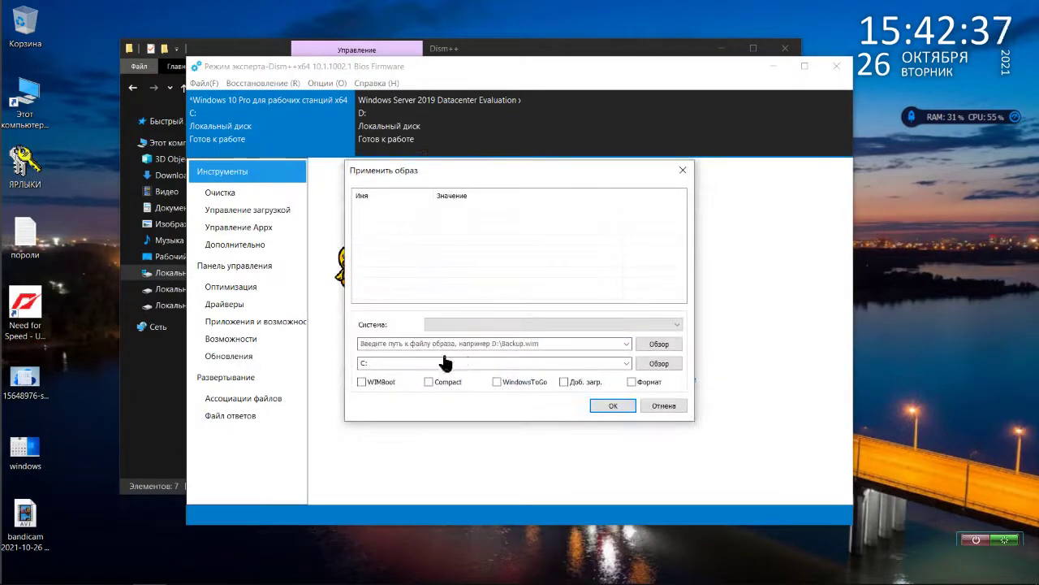
{"action": "left_click", "coordinate": [658, 344]}
{"action": "scroll", "coordinate": [619, 338], "scroll_direction": "down", "scroll_amount": 4}
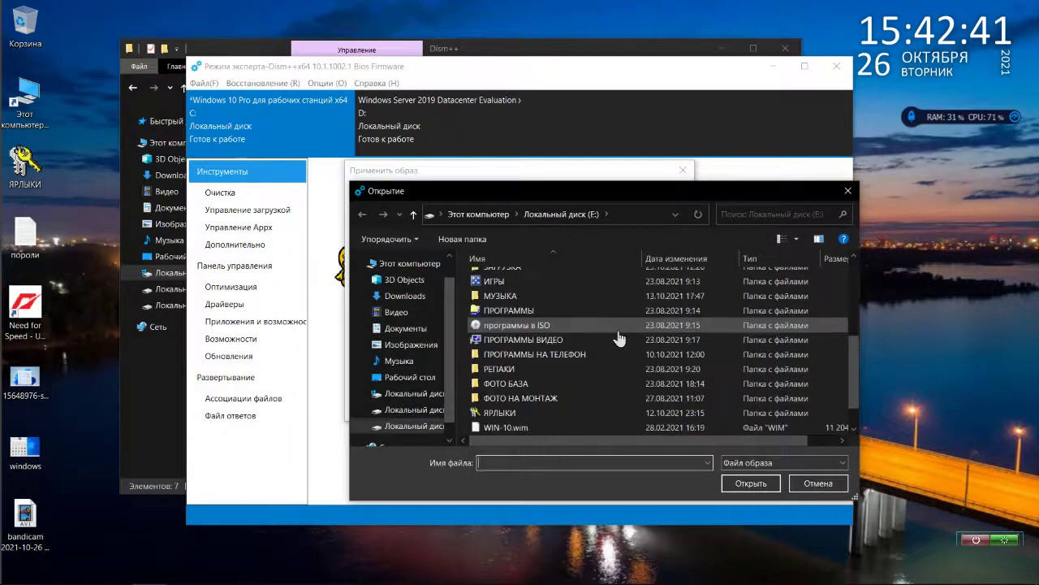
{"action": "left_click", "coordinate": [543, 412]}
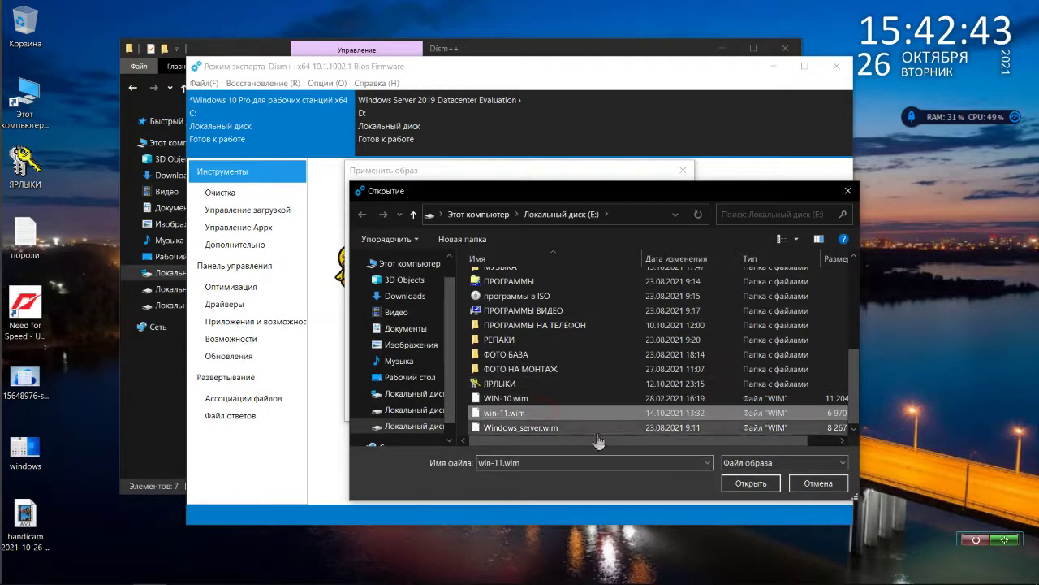
{"action": "left_click", "coordinate": [745, 486]}
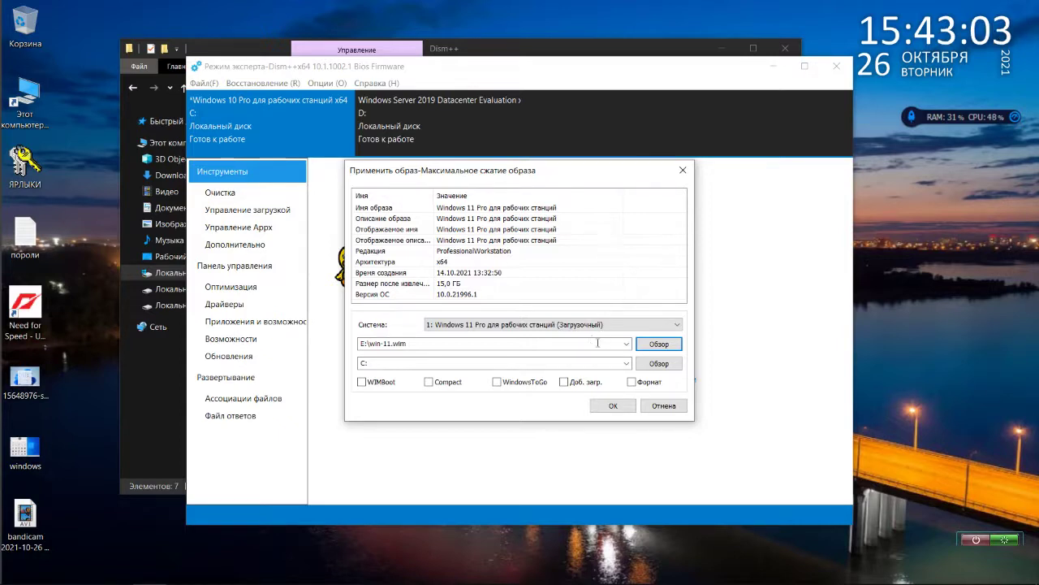
{"action": "left_click", "coordinate": [631, 382]}
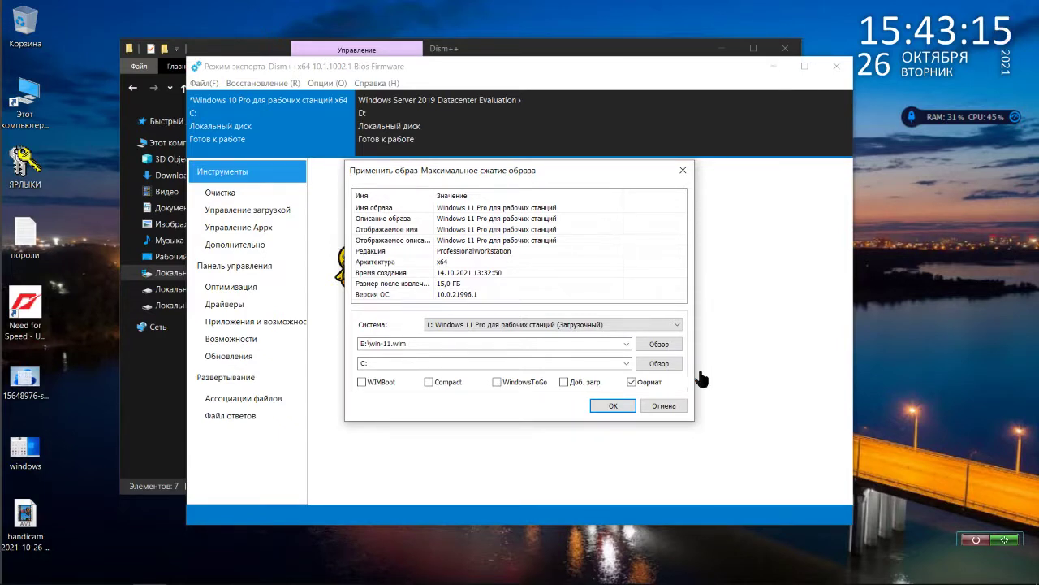
{"action": "left_click", "coordinate": [664, 406]}
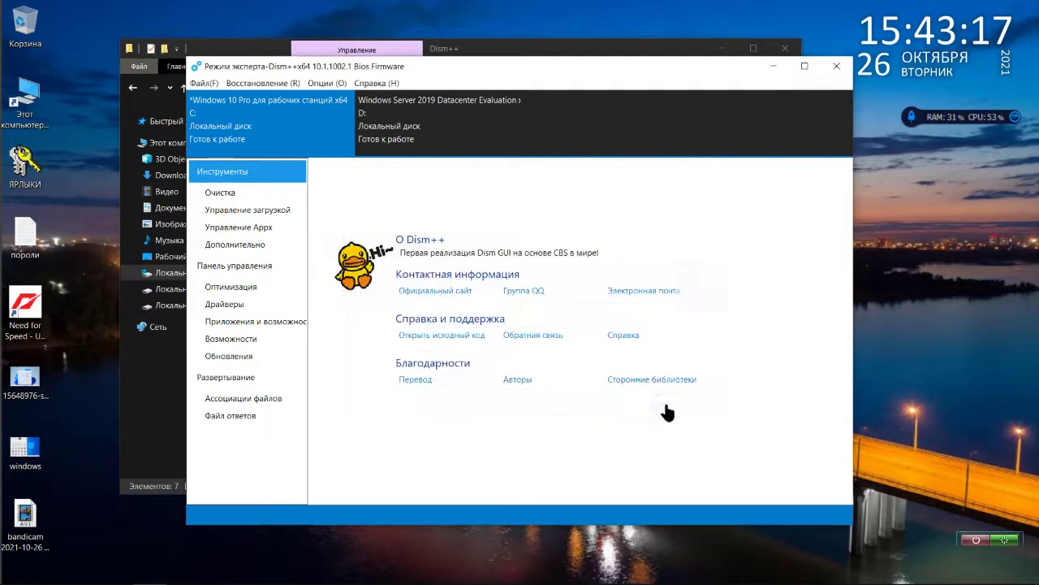
Review the expert mode, integration, exclusion list and CompactOS compression settings and close the settings dialog
{"action": "left_click", "coordinate": [325, 83]}
{"action": "left_click", "coordinate": [330, 105]}
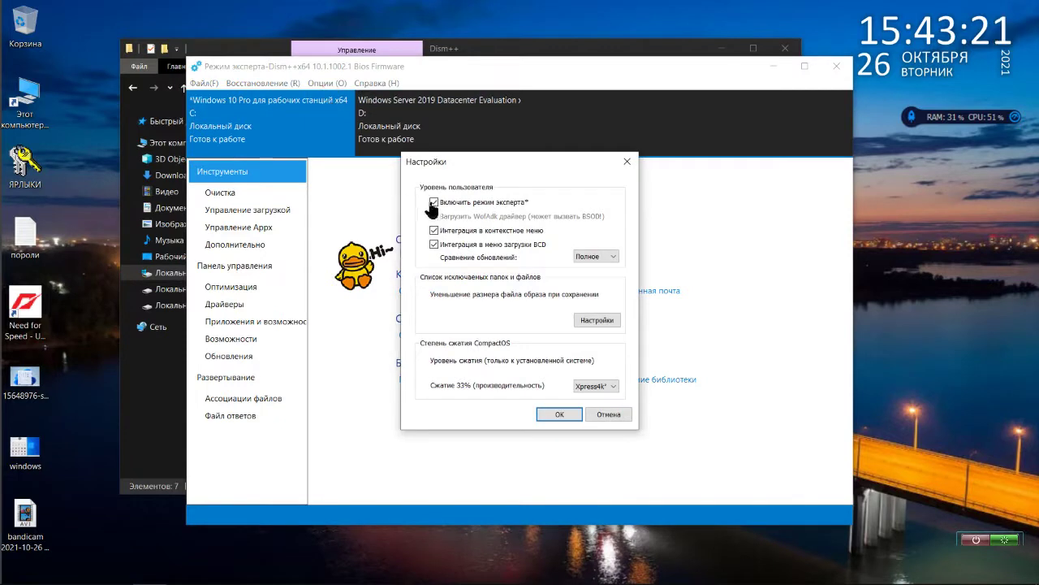
{"action": "left_click", "coordinate": [561, 416]}
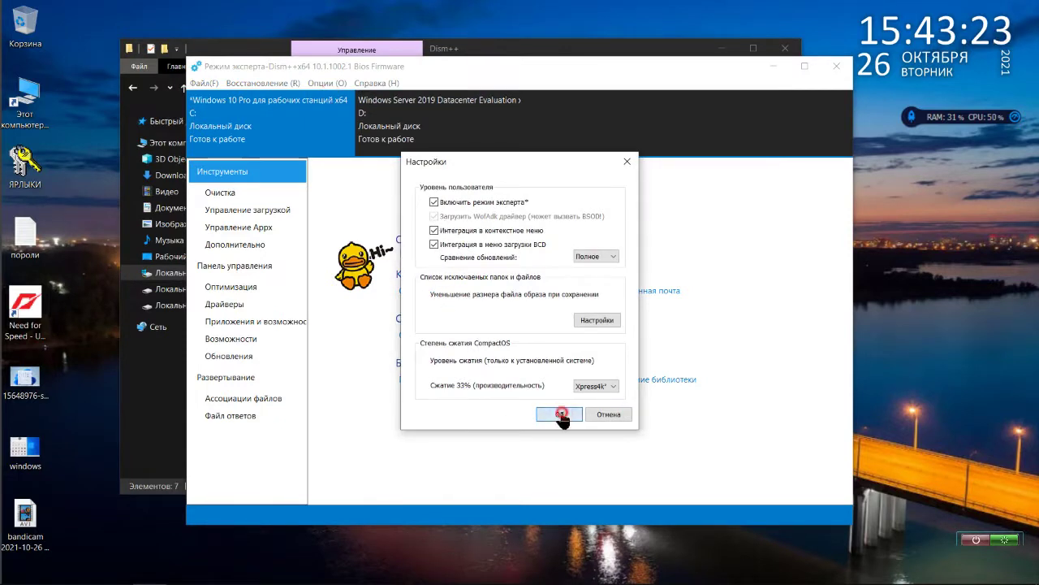
{"action": "left_click", "coordinate": [262, 83]}
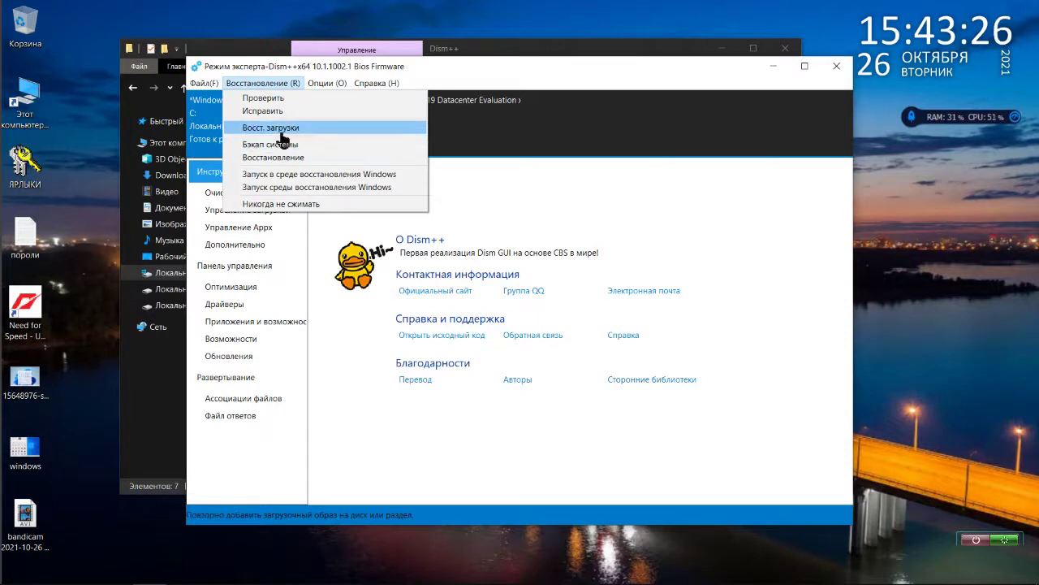
{"action": "left_click", "coordinate": [390, 421]}
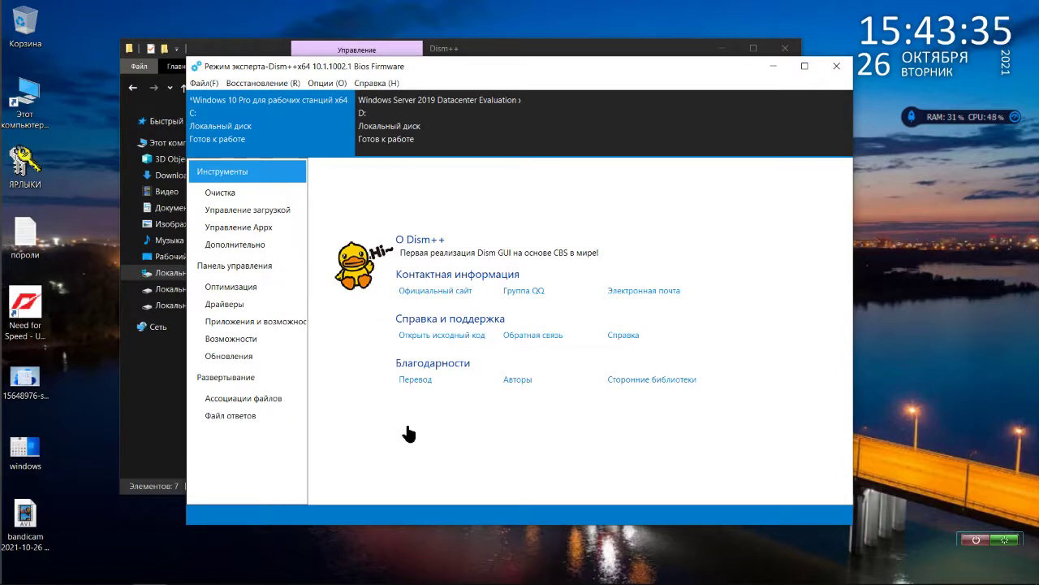
{"action": "left_click", "coordinate": [269, 81]}
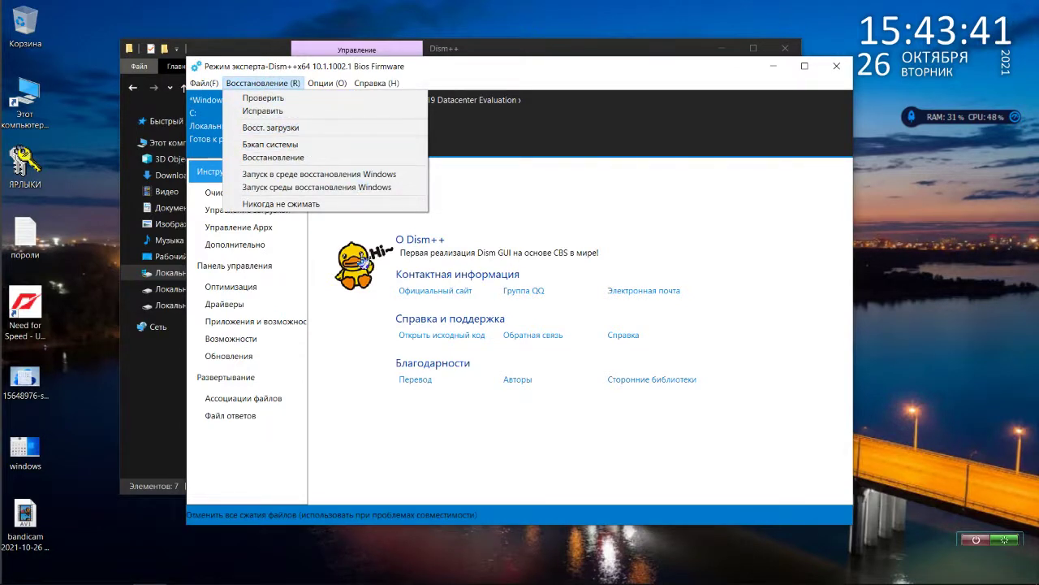
{"action": "left_click", "coordinate": [365, 467]}
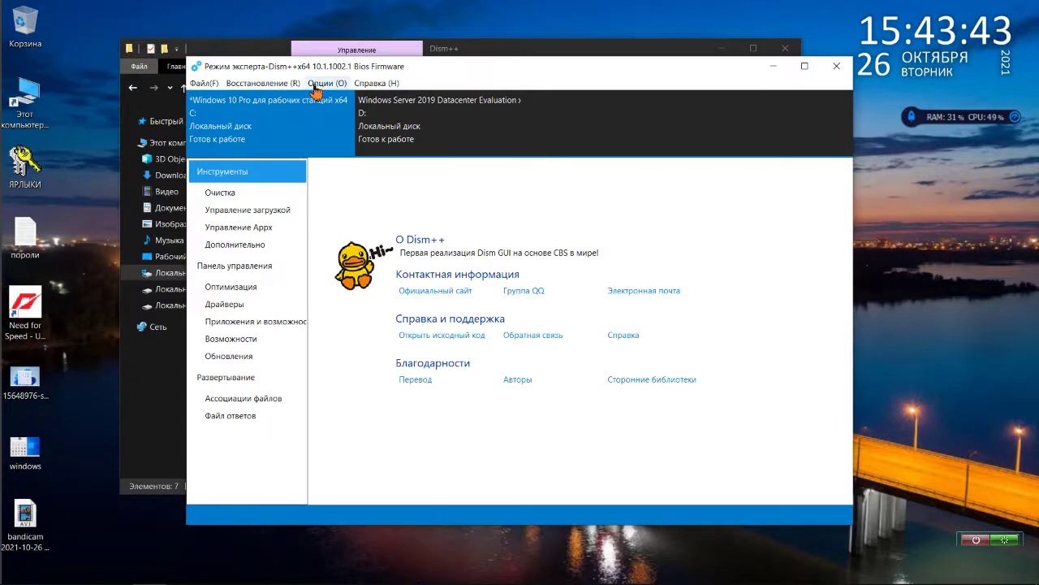
Load E:\win-11.wim as the image to restore to C:, leave the dialog open, and close the Dism++ folder window
{"action": "left_click", "coordinate": [276, 85]}
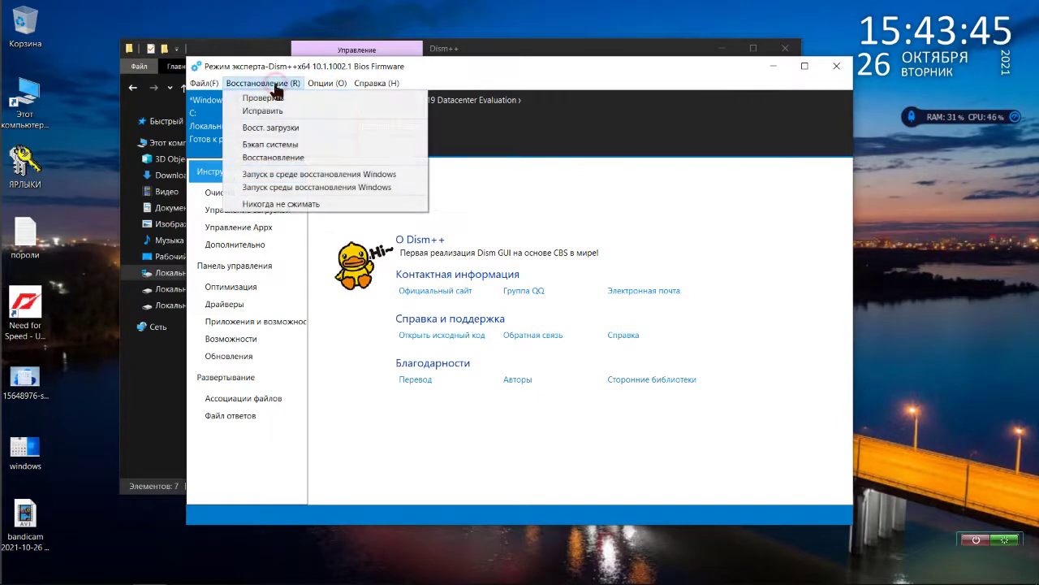
{"action": "left_click", "coordinate": [280, 155]}
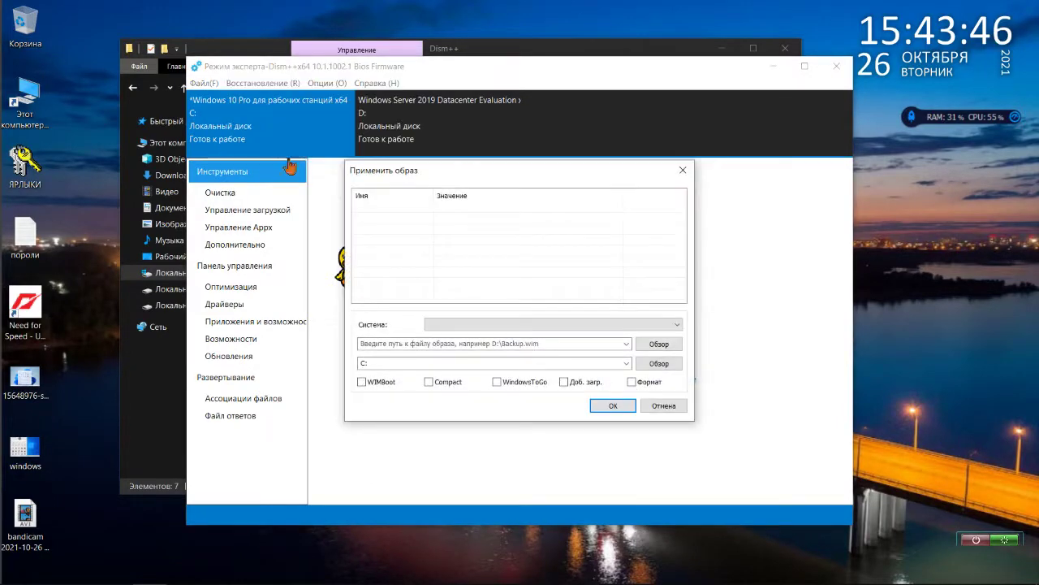
{"action": "left_click", "coordinate": [654, 345]}
{"action": "scroll", "coordinate": [617, 349], "scroll_direction": "down", "scroll_amount": 4}
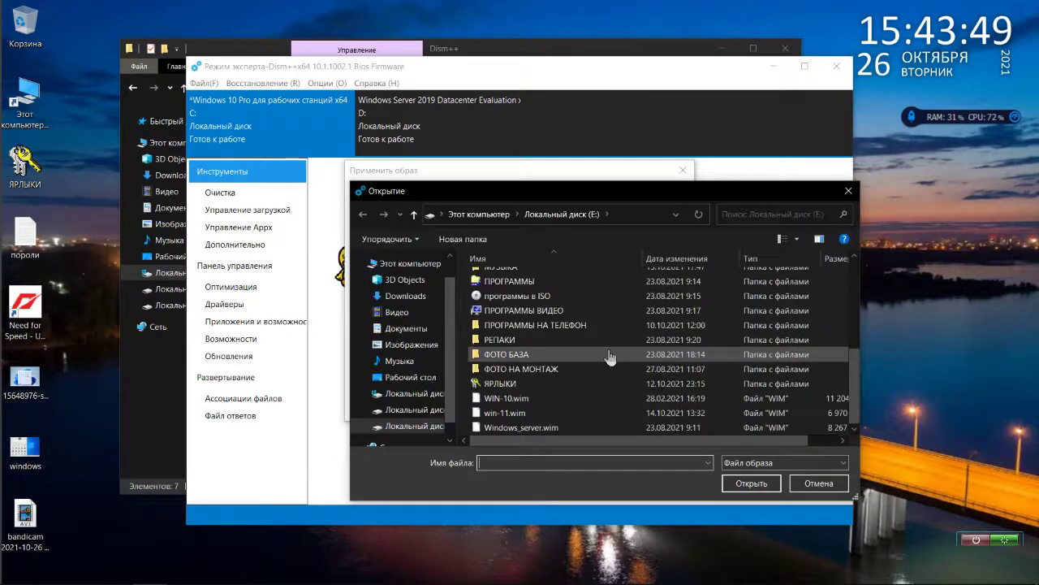
{"action": "left_click", "coordinate": [617, 412]}
{"action": "left_click", "coordinate": [767, 484]}
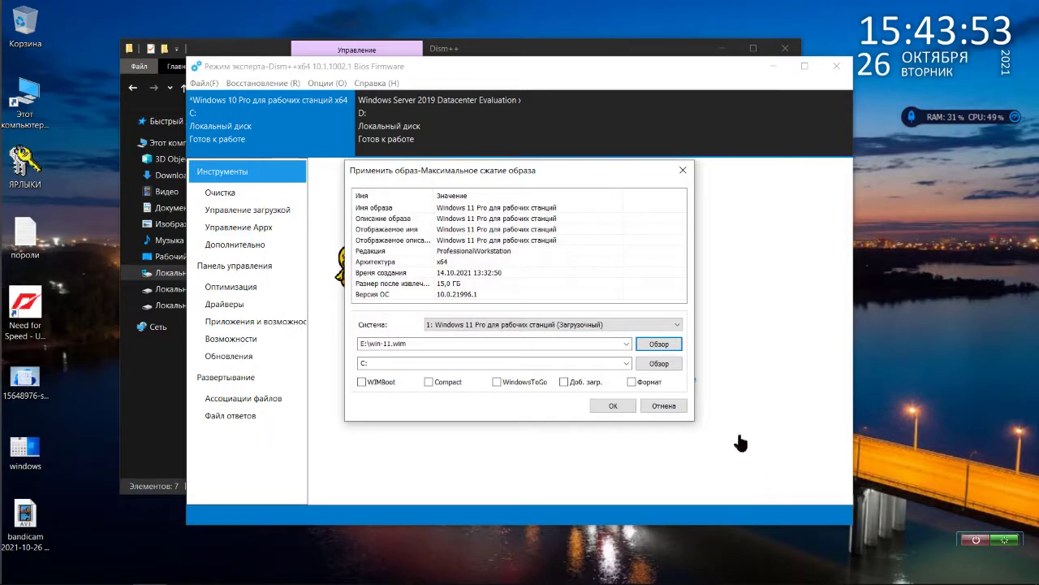
{"action": "left_click", "coordinate": [784, 47]}
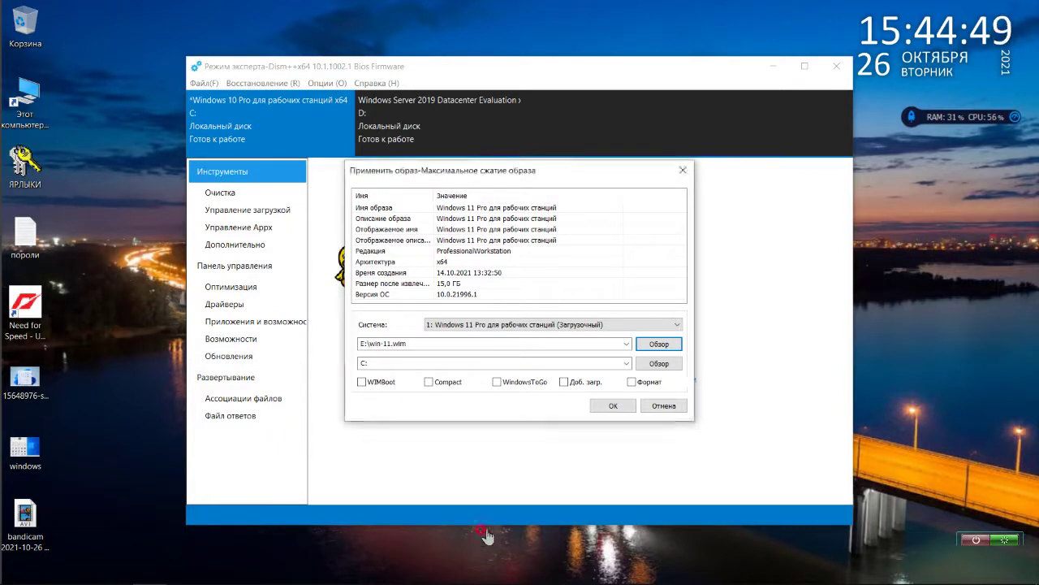
{"action": "left_click", "coordinate": [779, 530]}
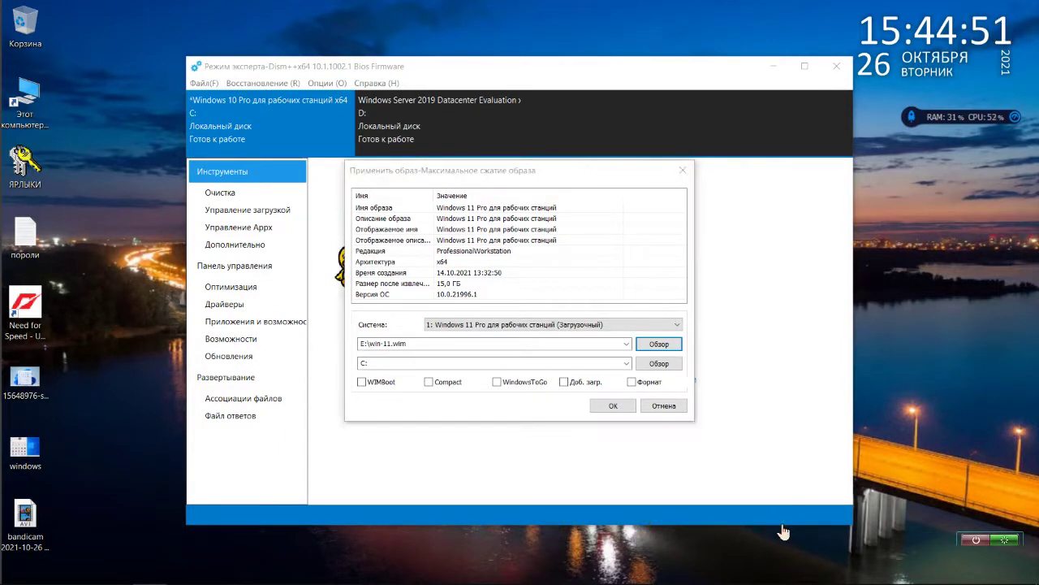